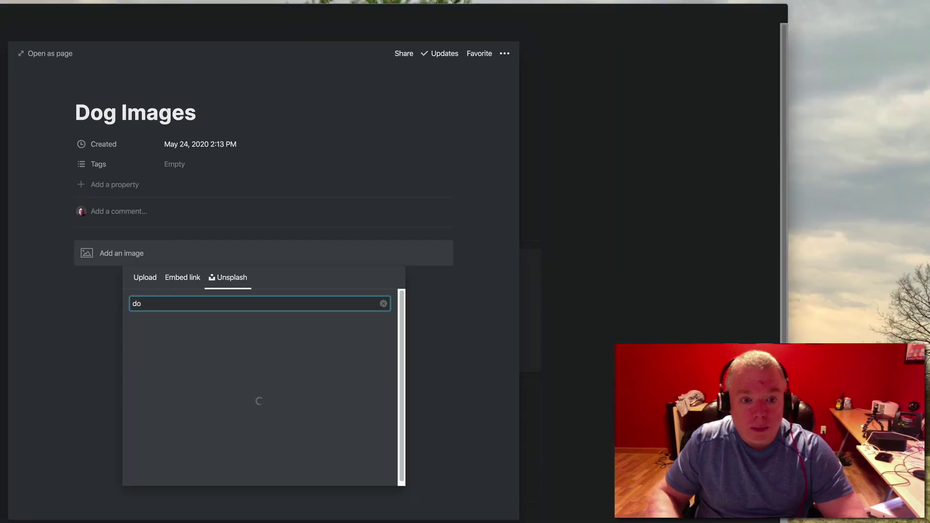
Insert the first Unsplash dog photo into the Dog Images page
text(g)
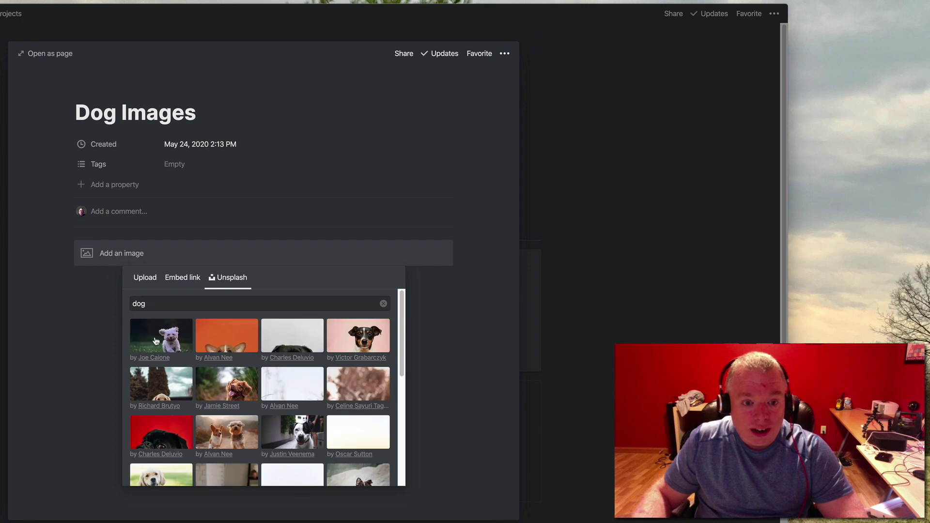
click(156, 341)
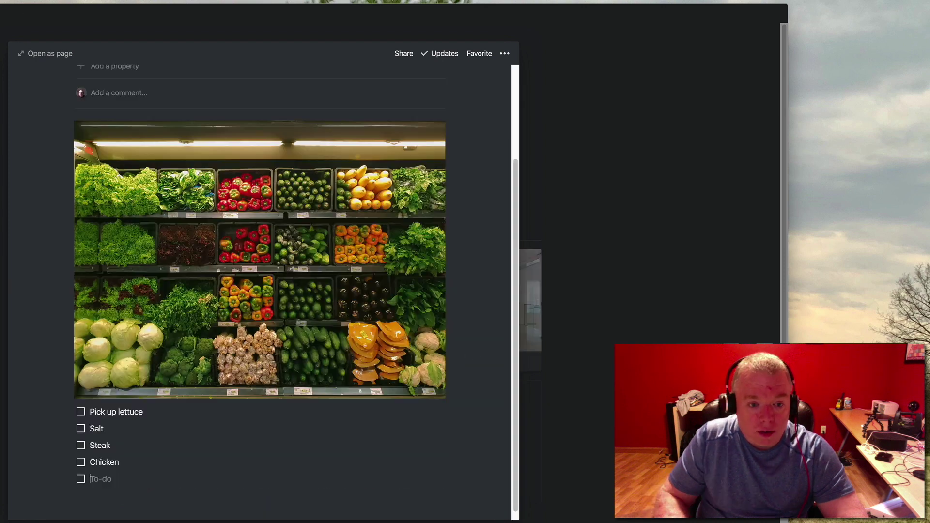
text(Veg)
key(BackSpace)
key(BackSpace)
key(BackSpace)
text(Or)
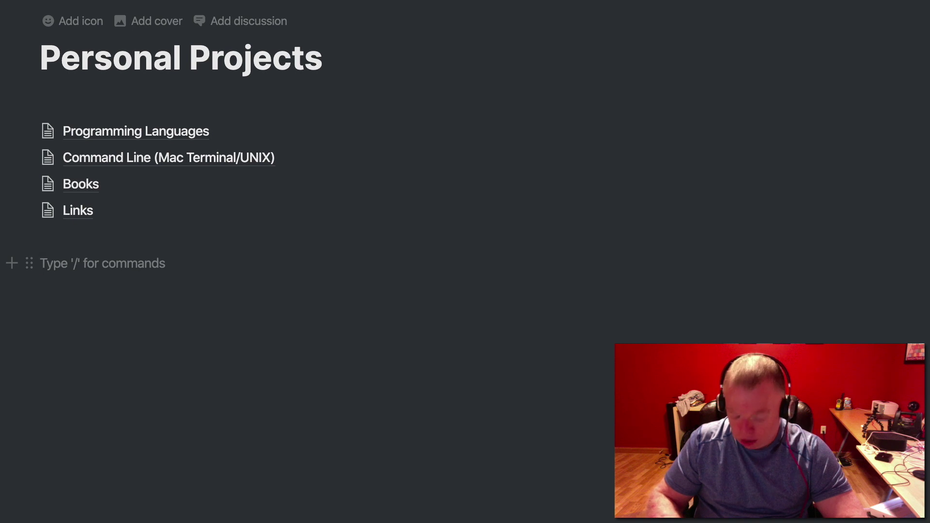
Add a Gallery - Inline database below the Personal Projects links using /gal
text(/gall)
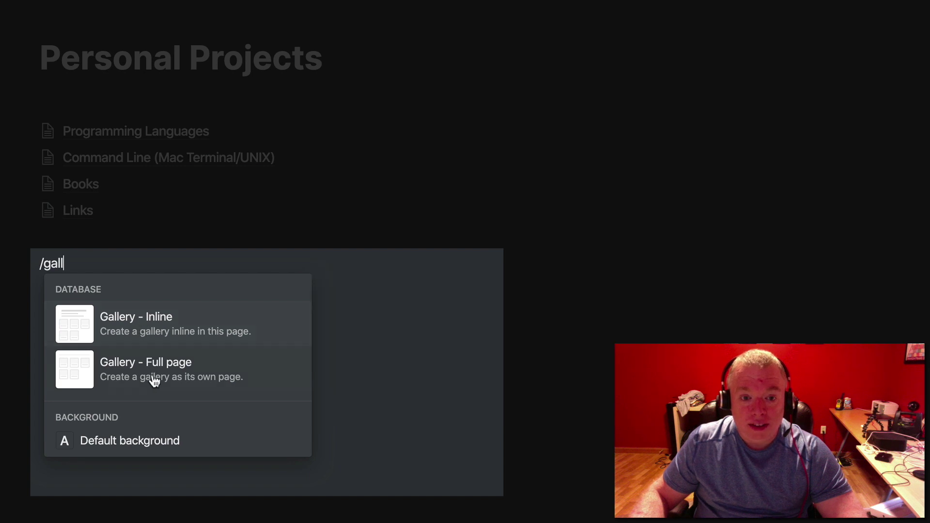
mouse_move(219, 347)
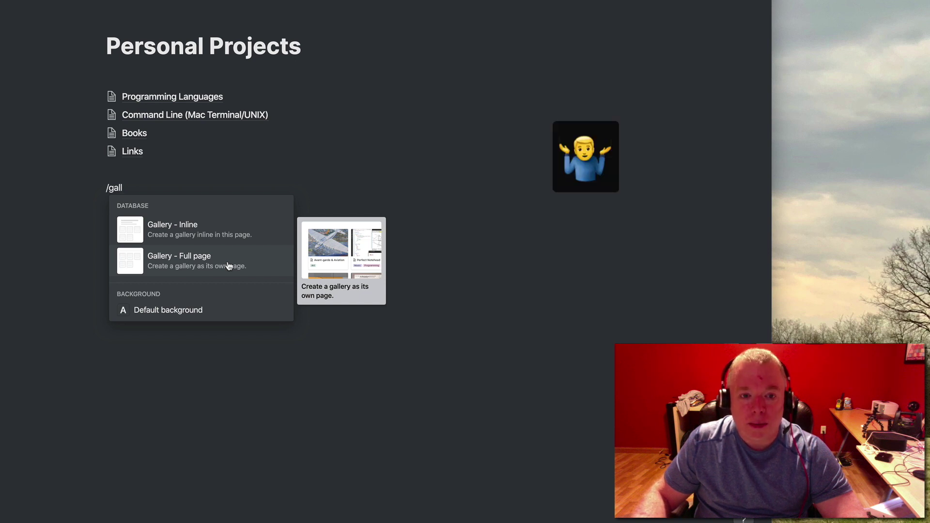
click(219, 234)
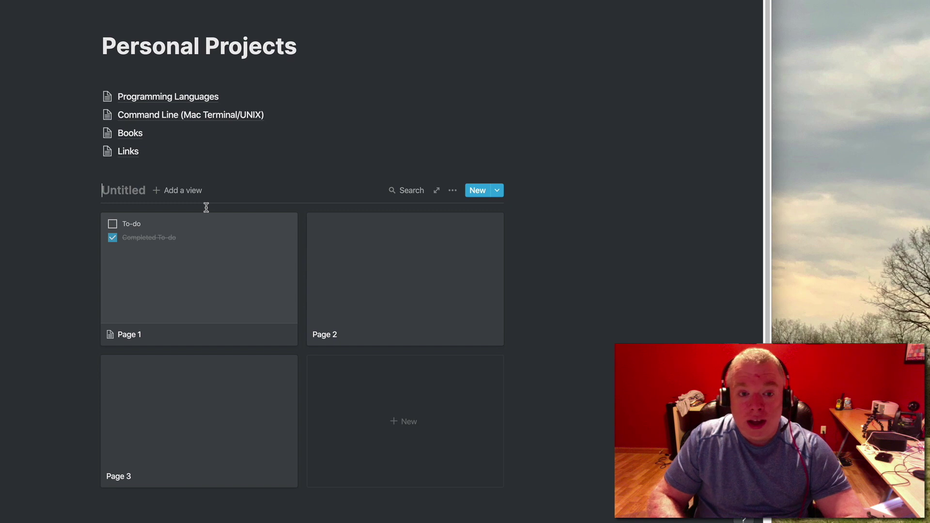
Title the new gallery database 'Inline Gallery'
text(Inline)
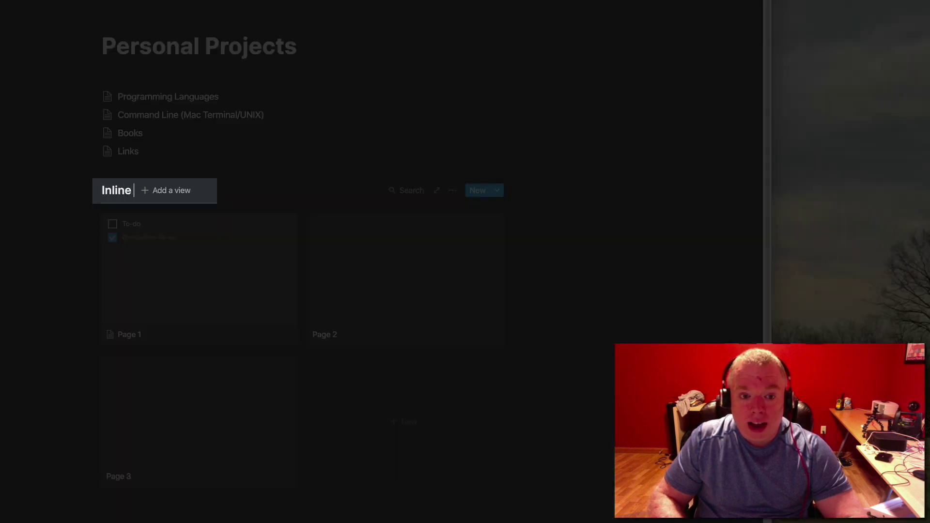
text( Gallery)
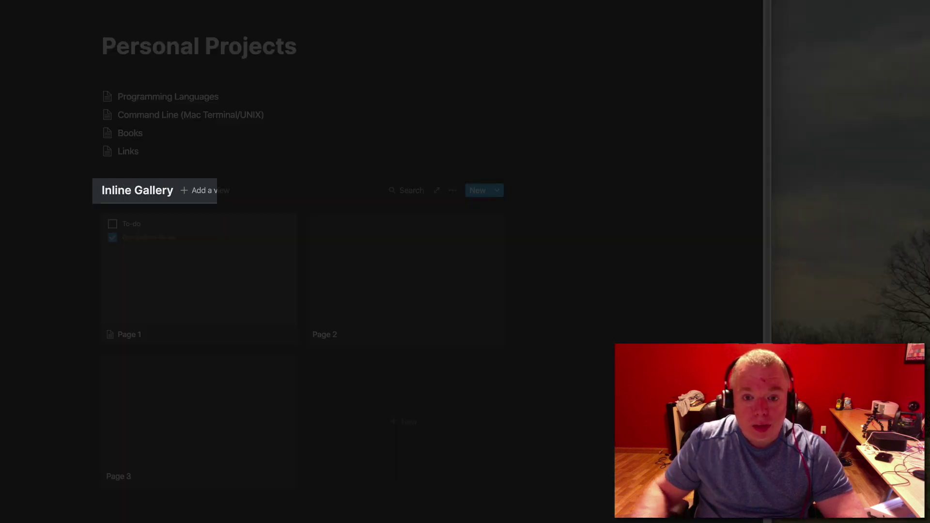
click(419, 294)
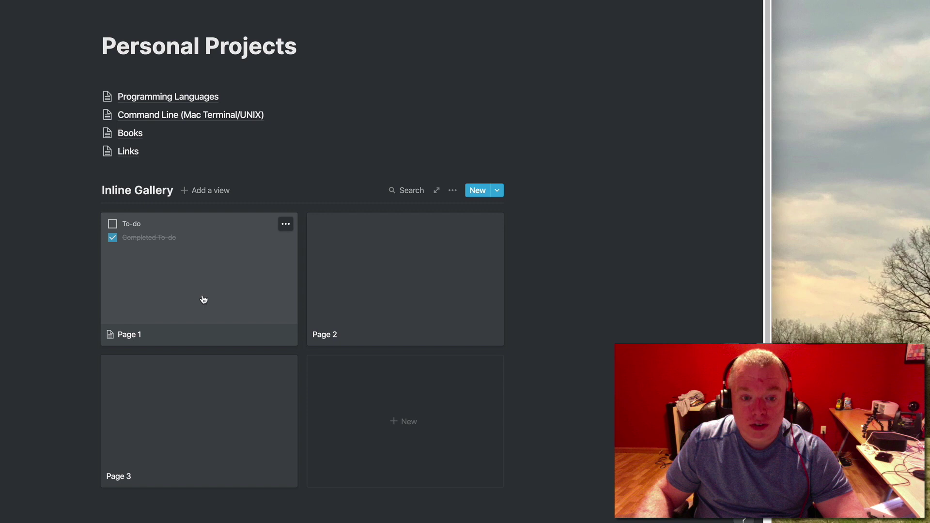
Open Page 1, delete its two to-do items, and rename it 'Dog Images'
click(204, 297)
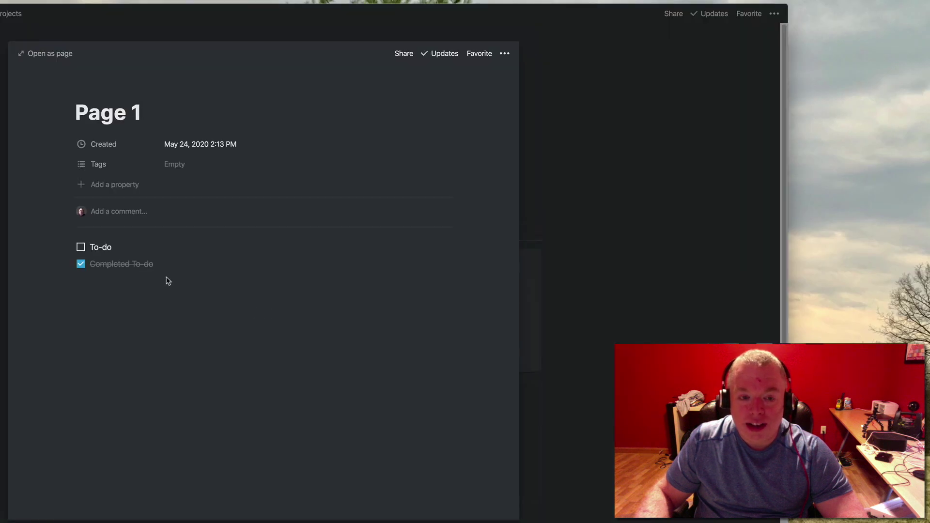
drag(159, 266, 37, 249)
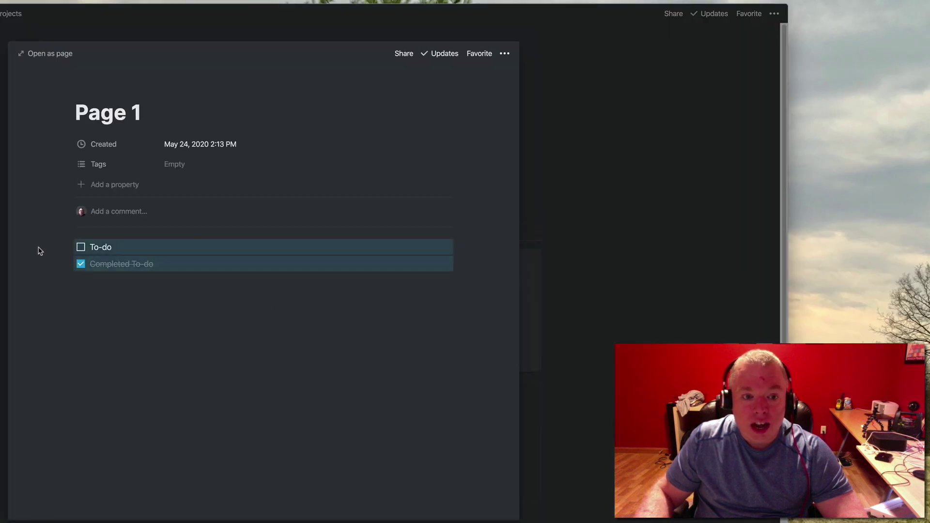
key(BackSpace)
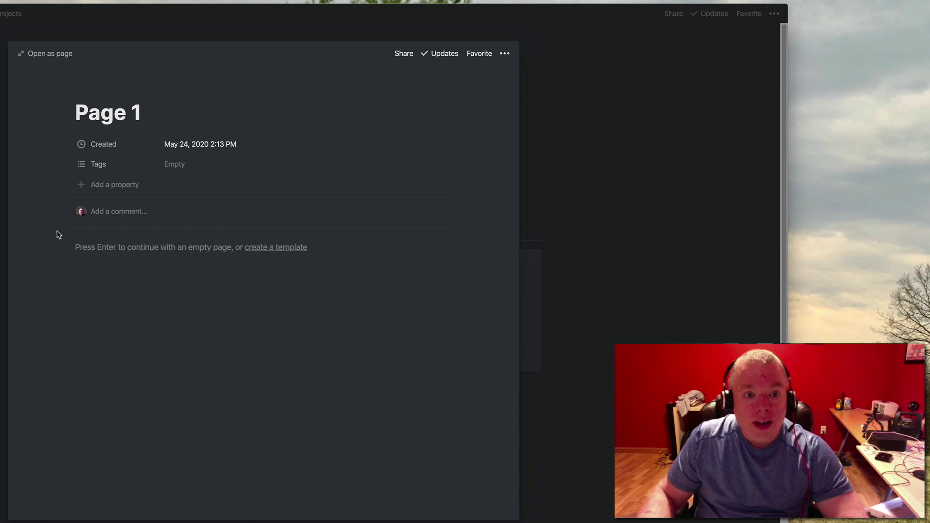
triple_click(144, 114)
key(BackSpace)
text(Dof)
key(BackSpace)
key(BackSpace)
text(g )
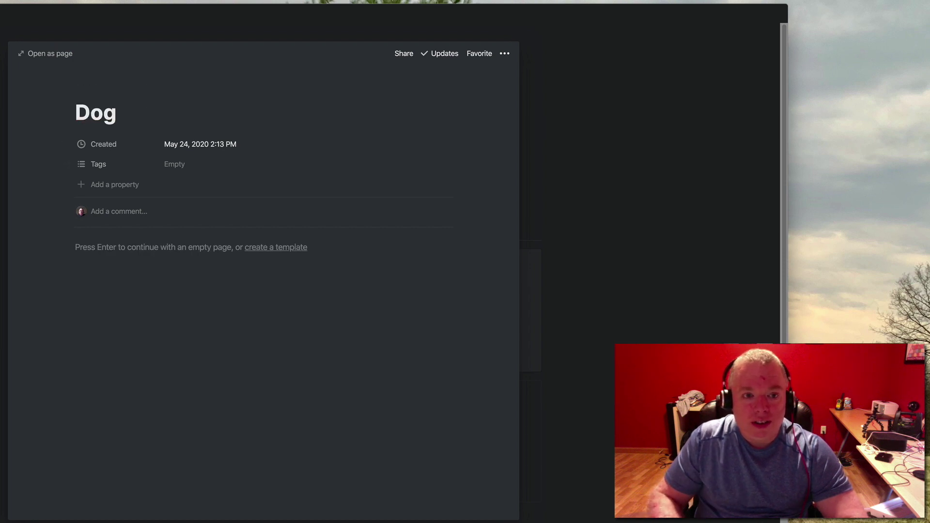
text(Images)
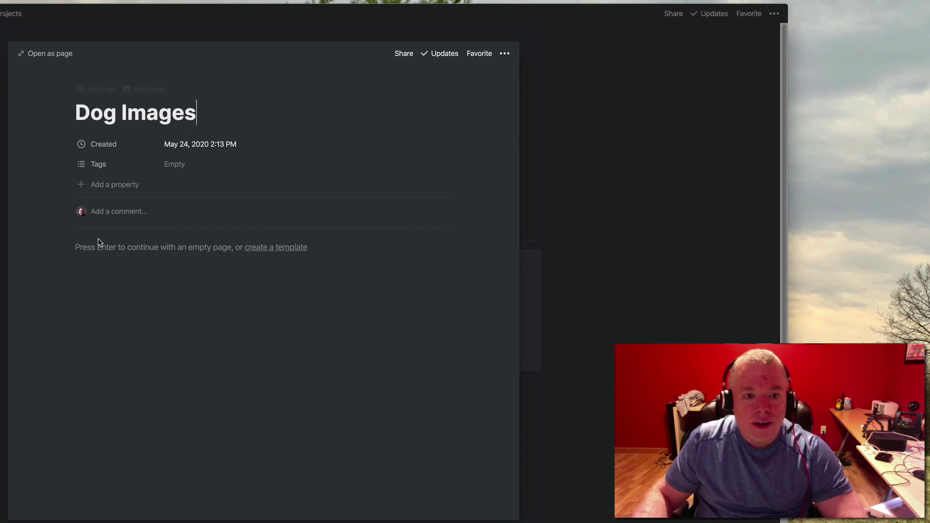
Add an empty block, close and reopen the Dog Images card, and start an image command
click(100, 256)
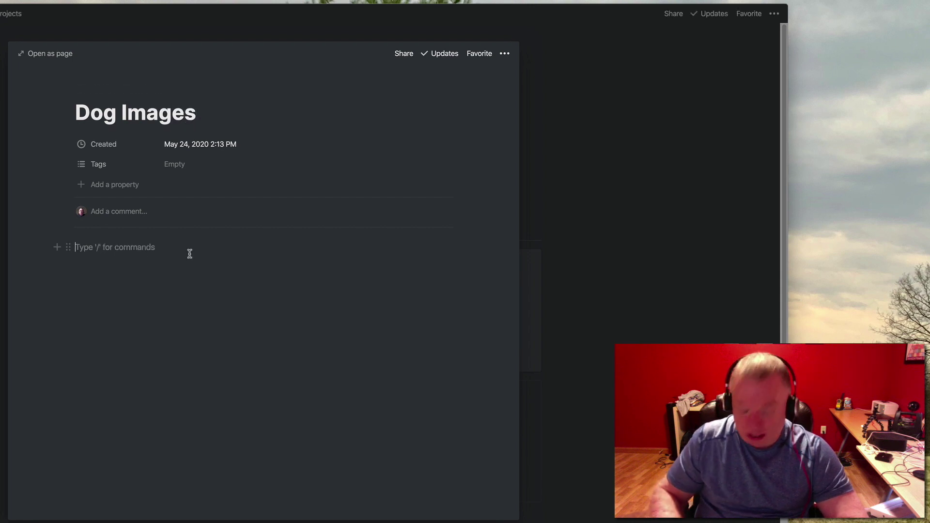
text(/)
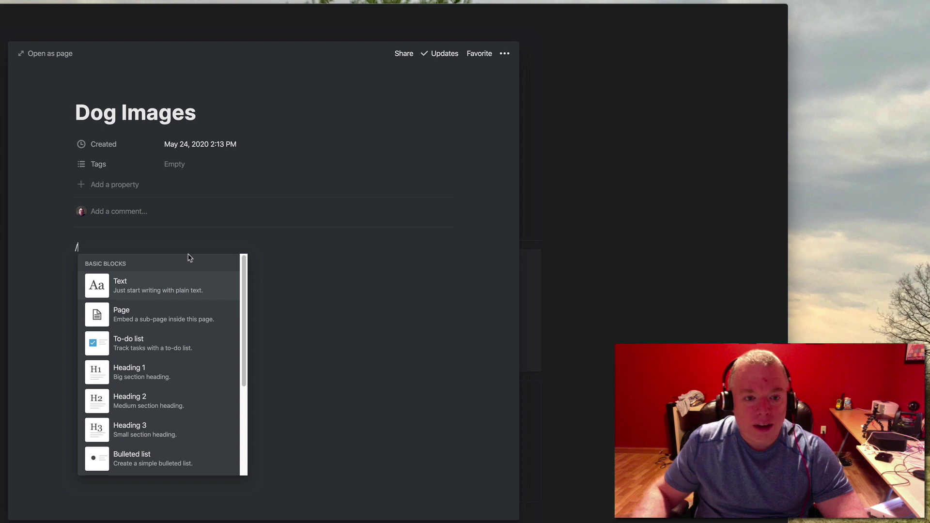
key(Escape)
key(Return)
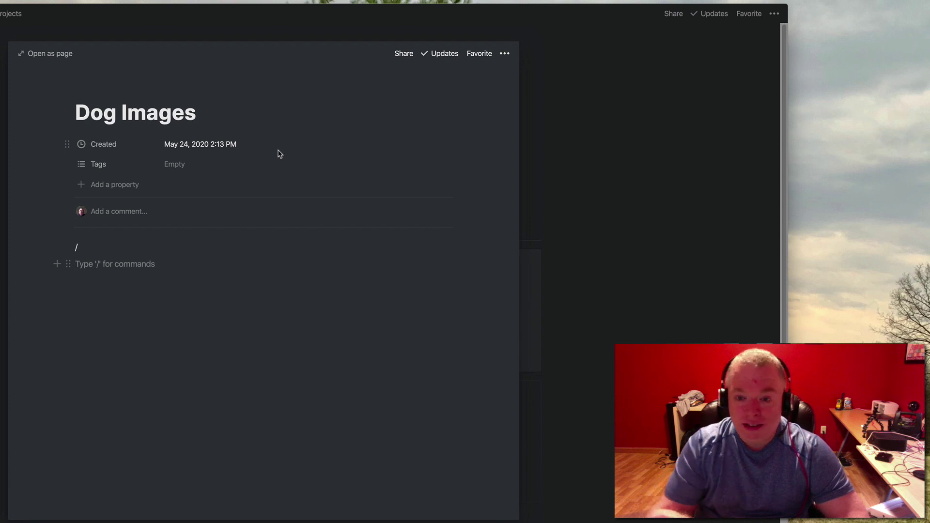
click(688, 141)
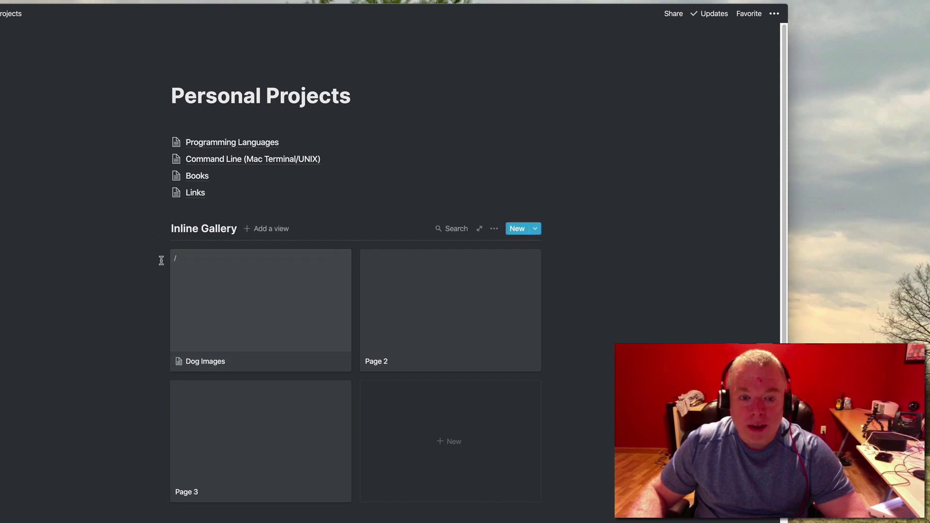
click(244, 305)
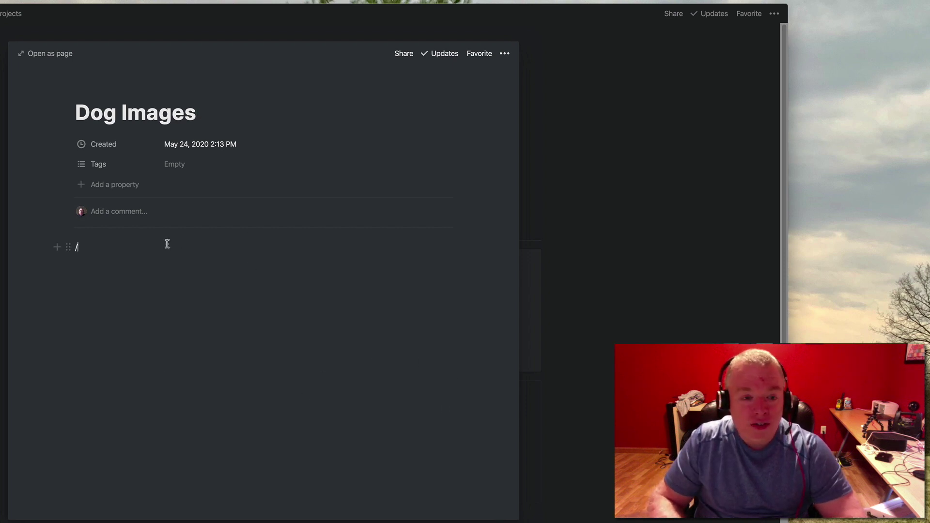
text(ima)
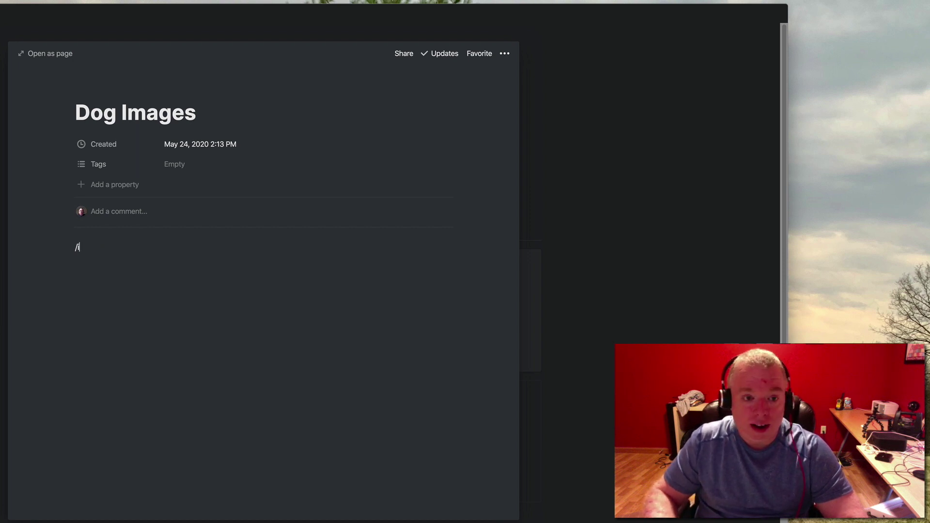
Insert an Unsplash dog photo into the Dog Images page with /image
key(BackSpace)
key(BackSpace)
text(/im)
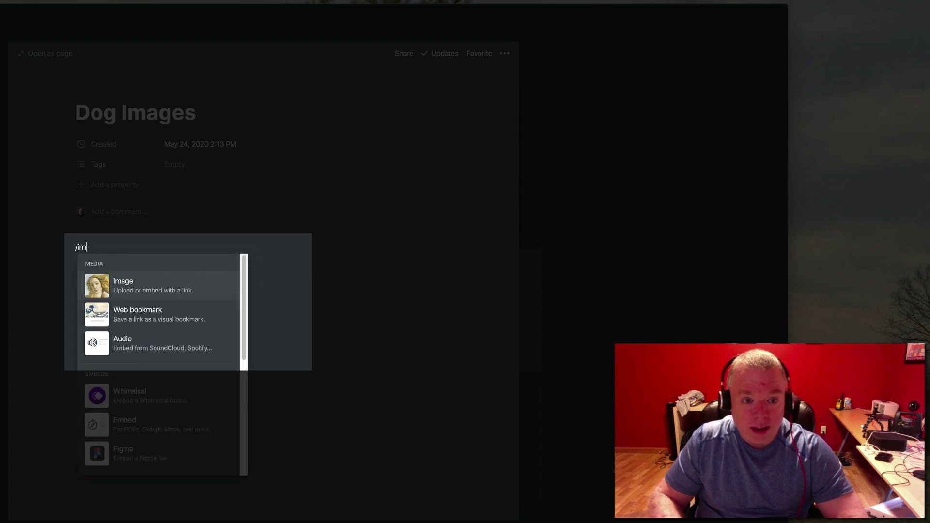
text(age)
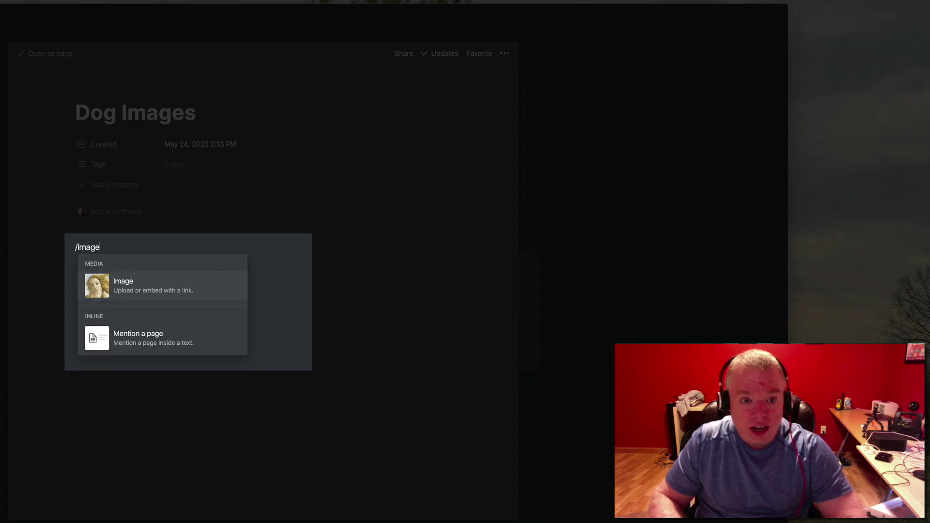
click(148, 287)
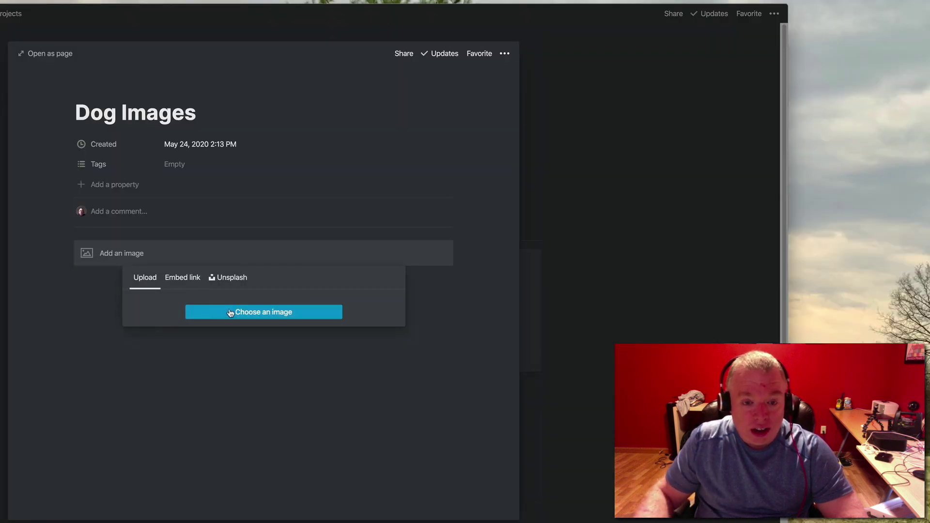
click(232, 283)
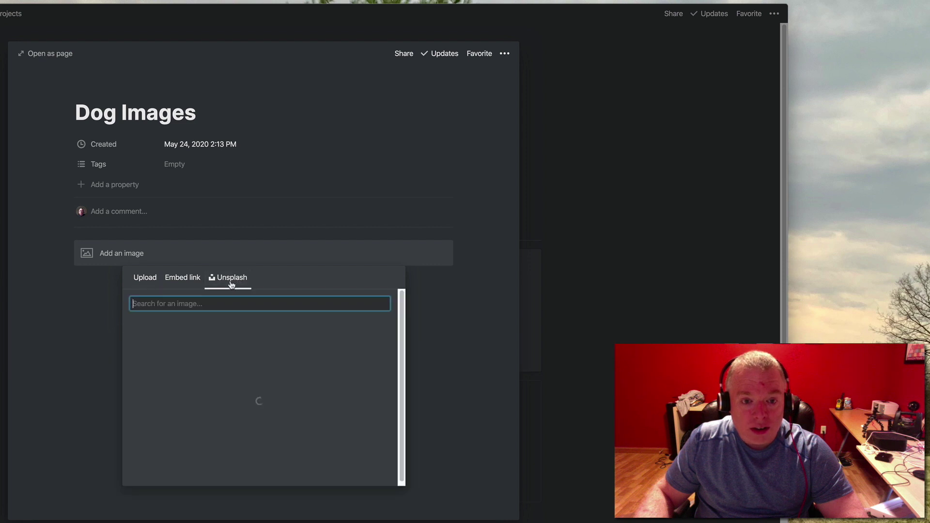
text(dof)
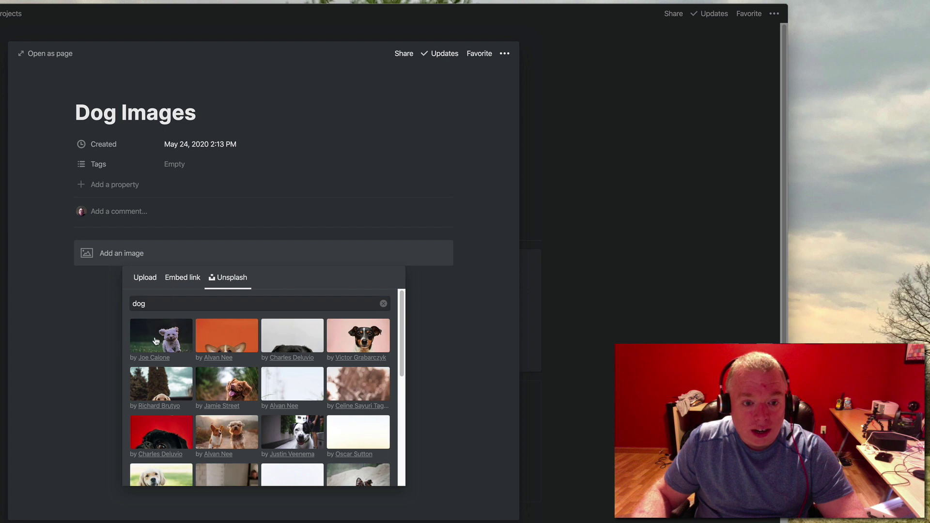
click(156, 340)
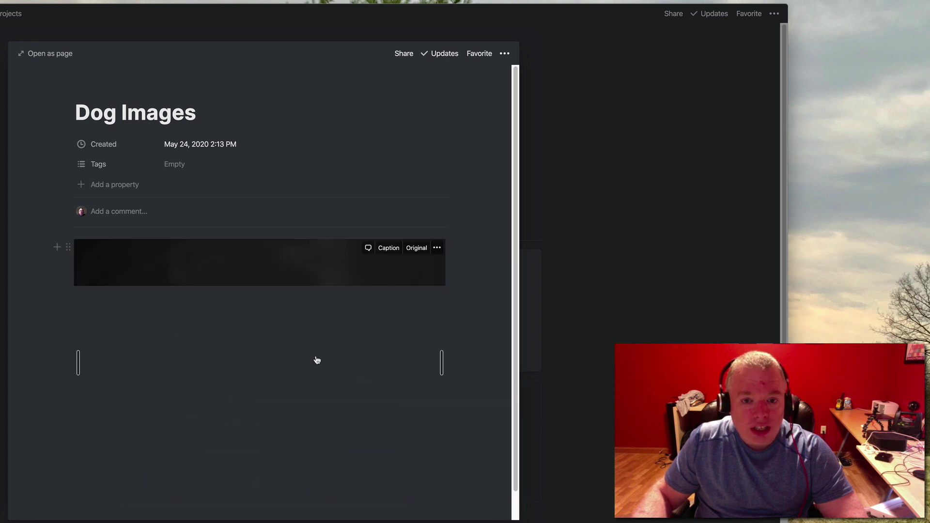
scroll(479, 355, down, 1)
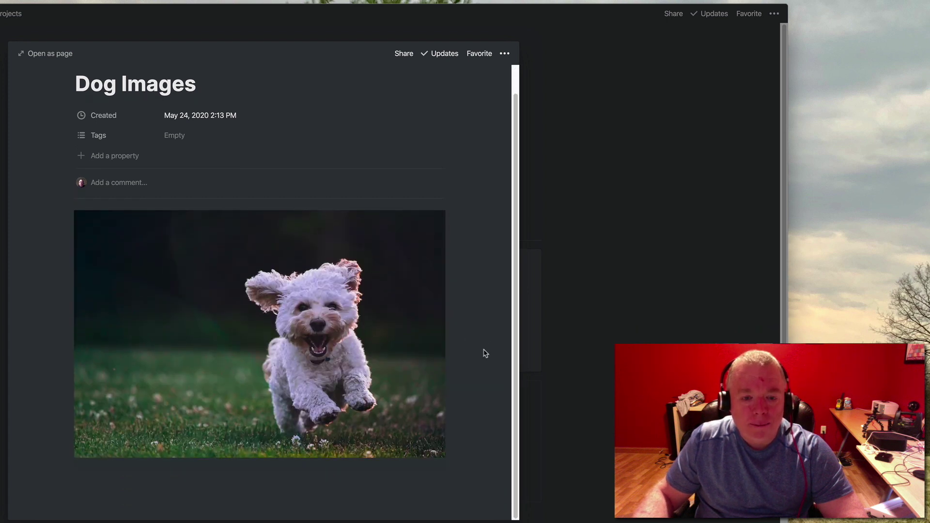
Add a second image block below, search Unsplash for 'dog', and close the page preview
click(349, 490)
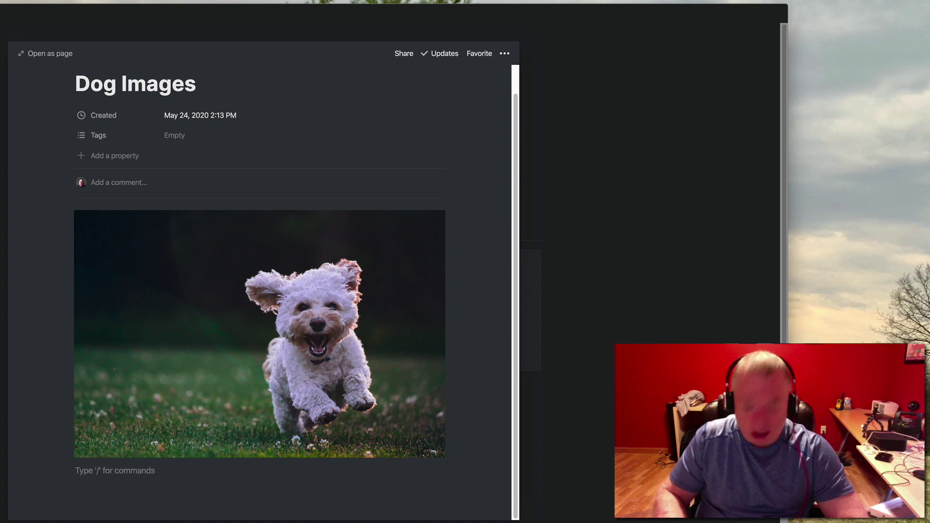
text(/image)
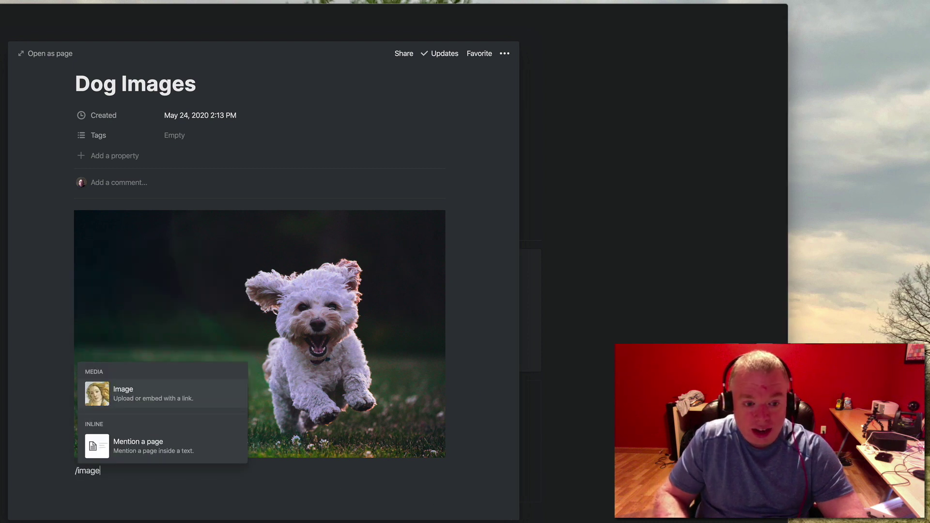
click(167, 400)
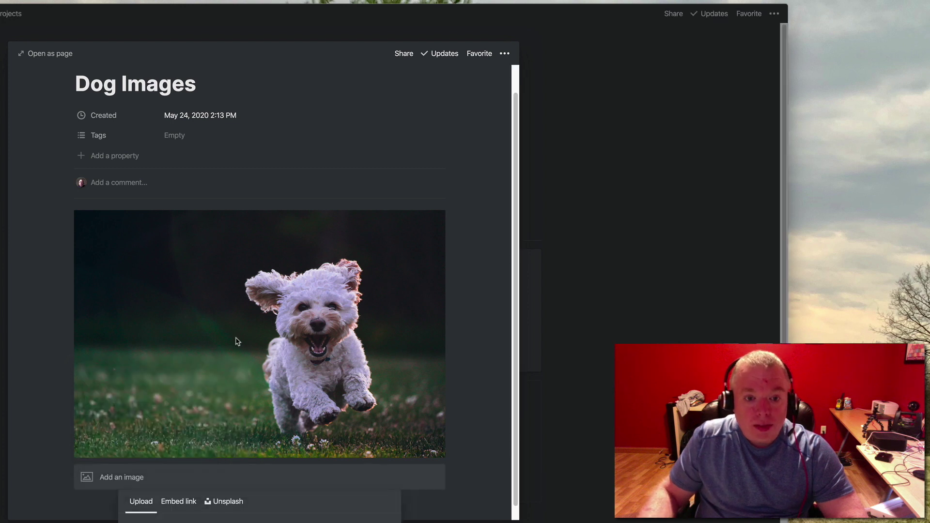
click(237, 504)
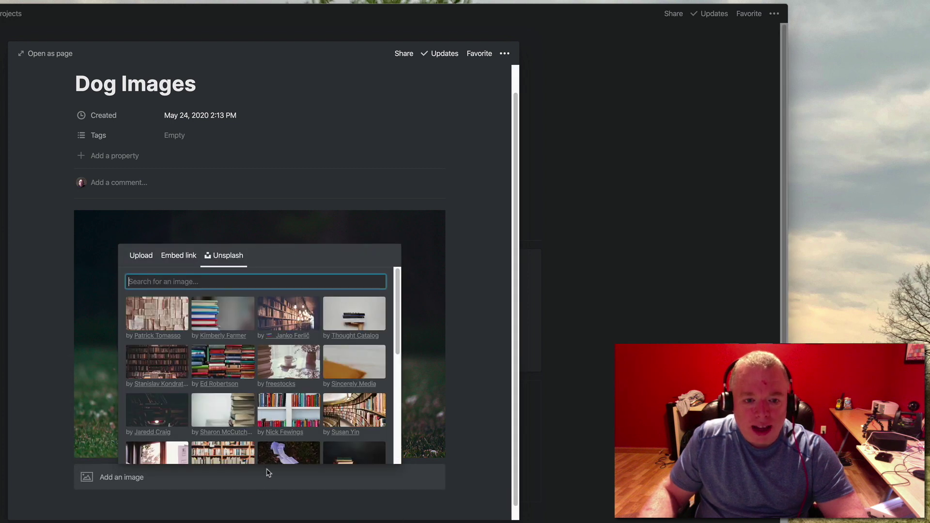
text(dog)
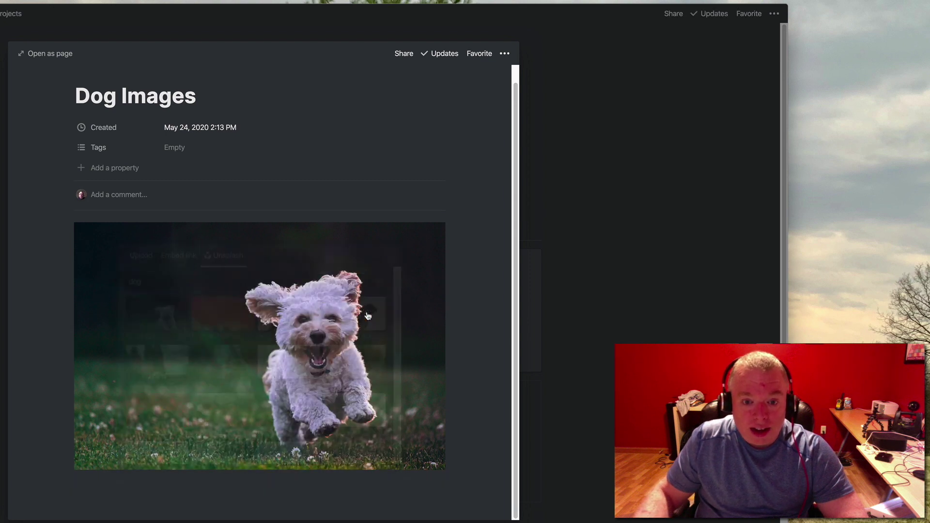
scroll(494, 377, down, 5)
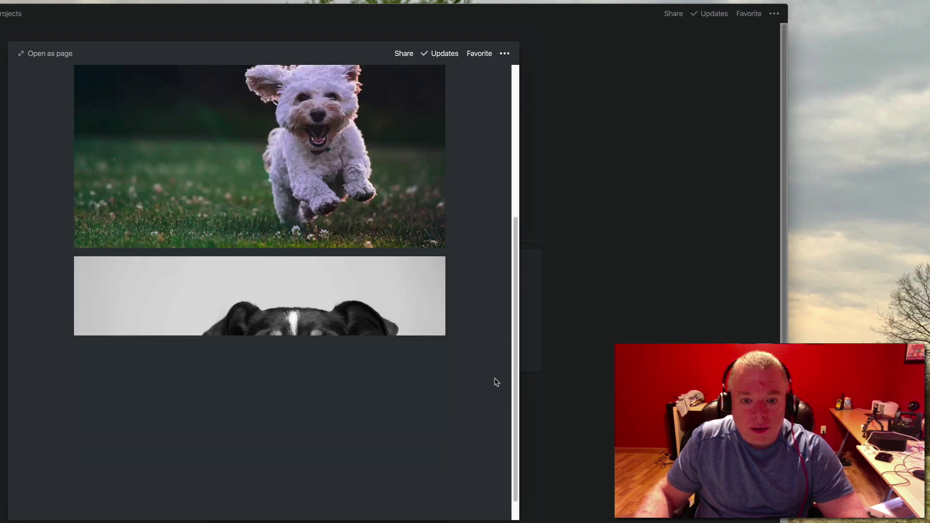
scroll(495, 385, up, 6)
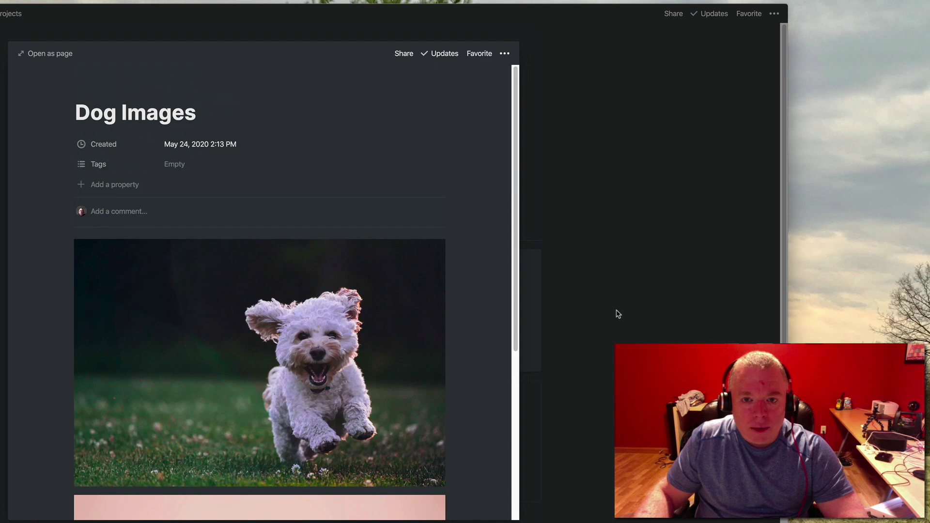
click(677, 337)
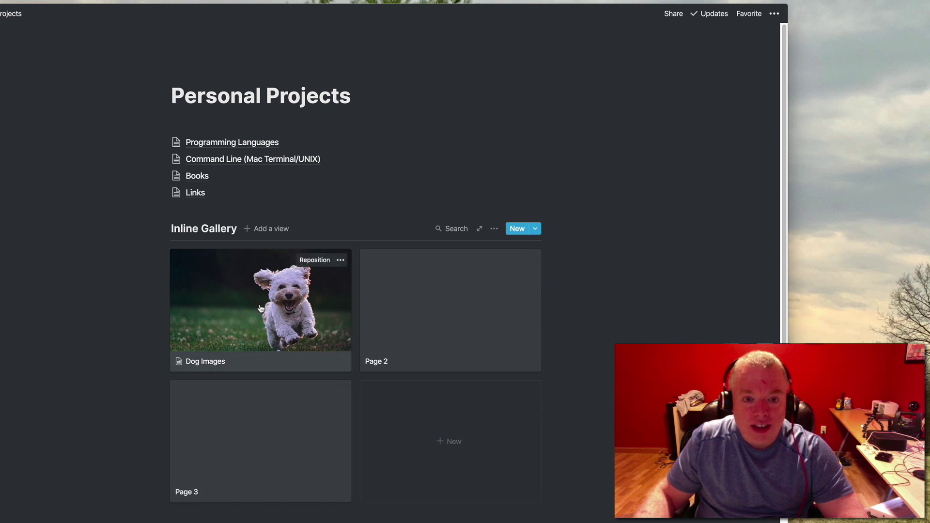
Reposition the Dog Images card cover by shifting the photo slightly, then save the position
click(319, 261)
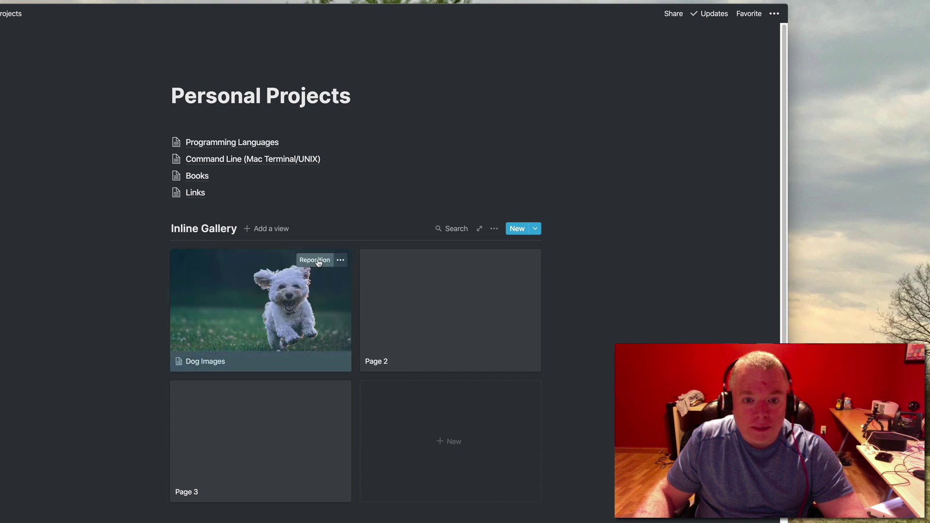
click(318, 261)
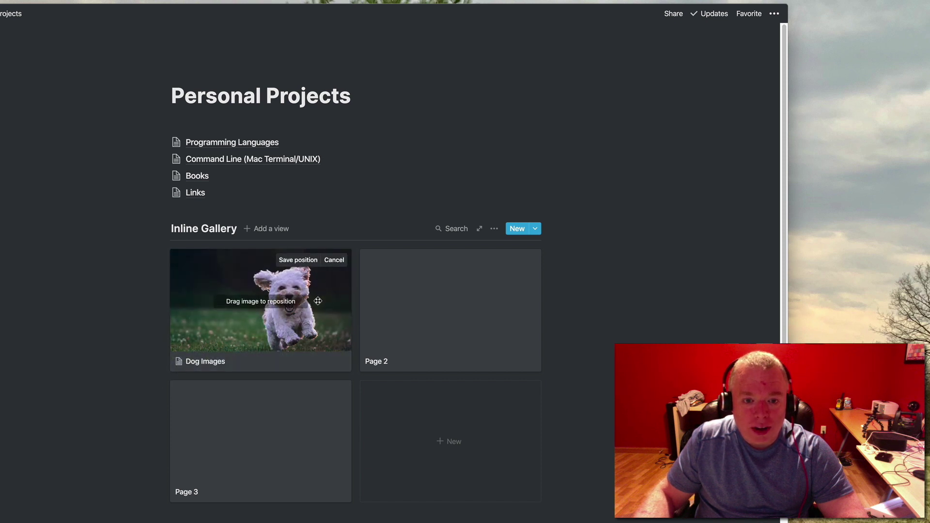
mouse_move(277, 299)
mouse_down()
mouse_move(272, 369)
mouse_move(288, 173)
mouse_move(271, 252)
mouse_move(289, 297)
mouse_up()
click(297, 260)
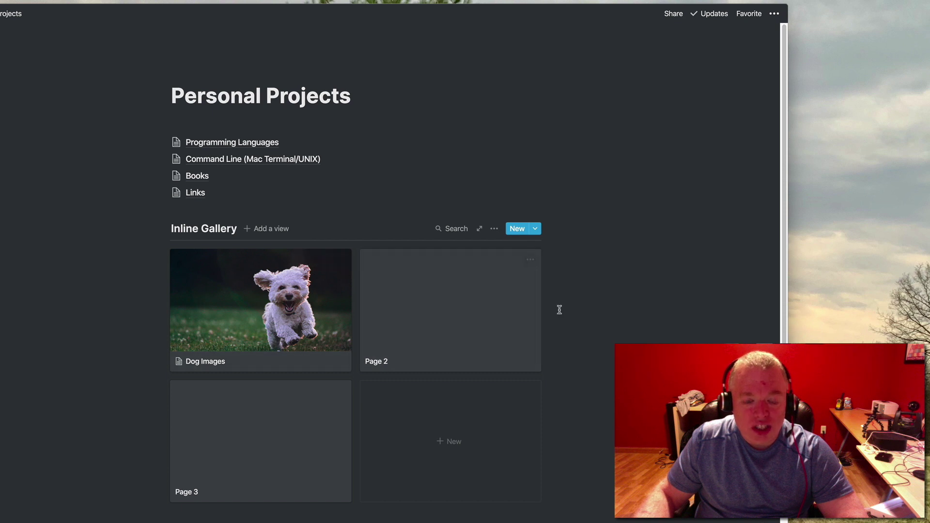
Open Page 2 and rename it 'Art Gallery'
click(473, 321)
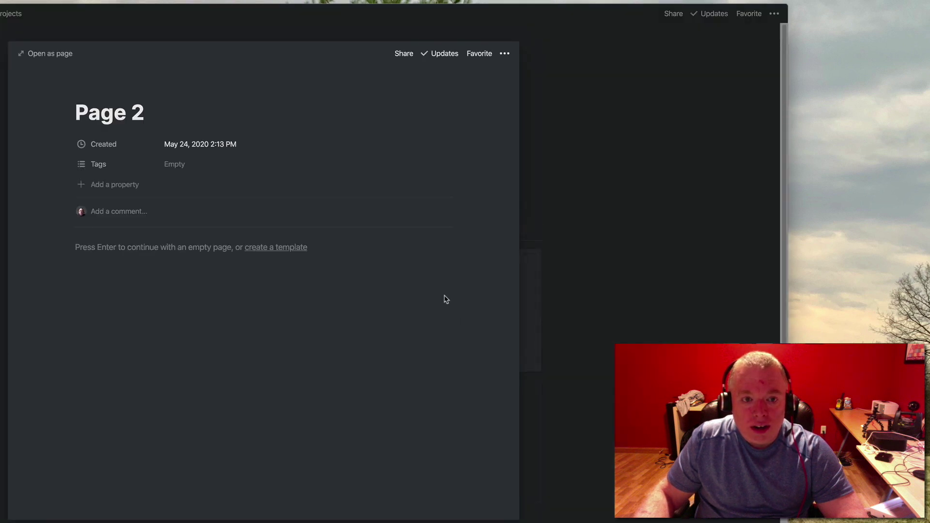
key(BackSpace)
key(BackSpace)
key(BackSpace)
key(BackSpace)
key(BackSpace)
key(BackSpace)
text(Aret)
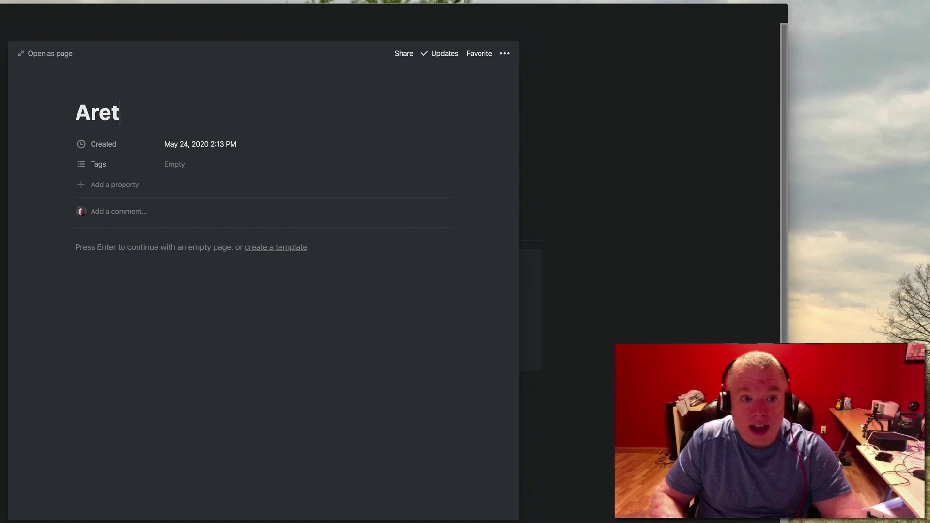
key(BackSpace)
key(BackSpace)
text(t Gallery)
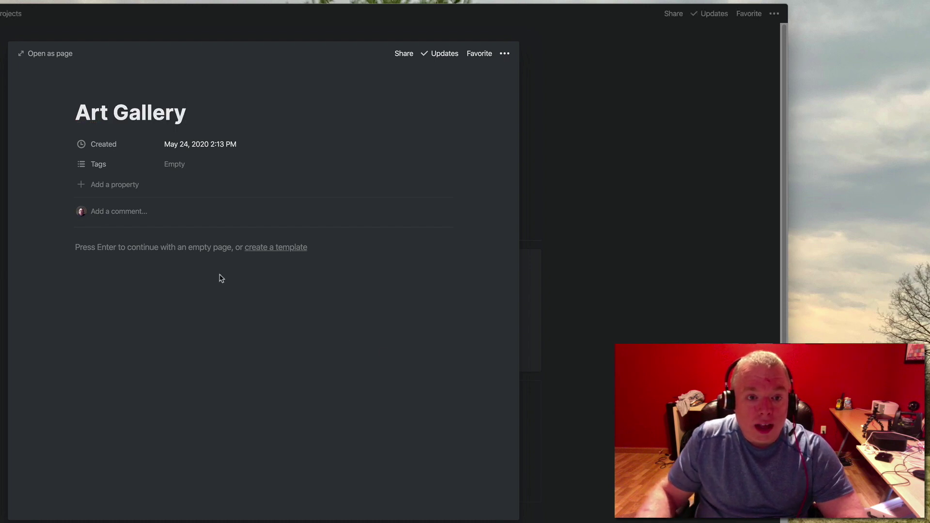
Insert the first Unsplash 'gallery' interior photo into Art Gallery and close the preview
key(Return)
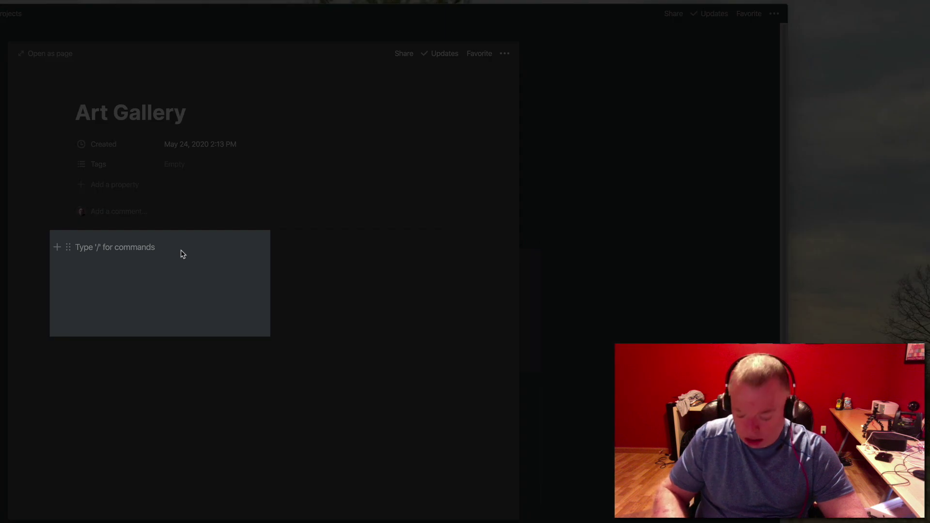
text(/image)
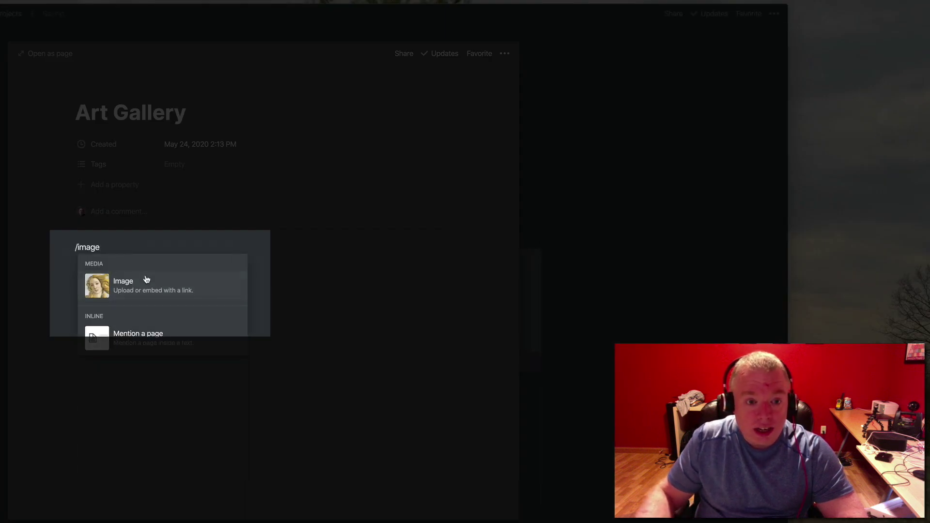
click(147, 280)
click(223, 277)
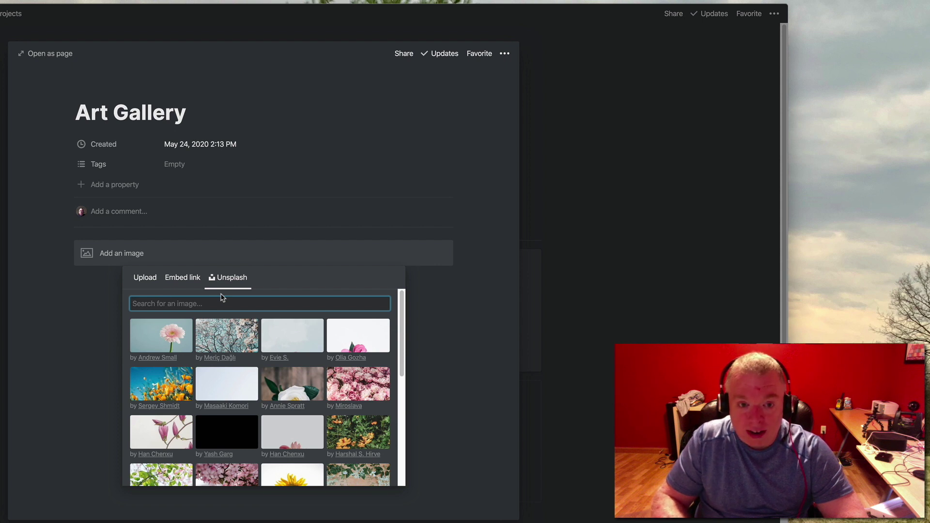
text(gallery)
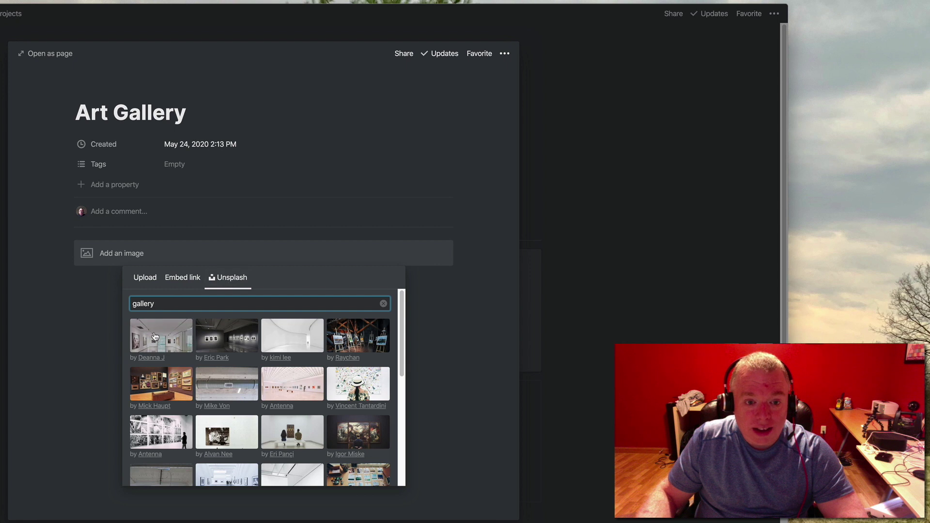
click(154, 336)
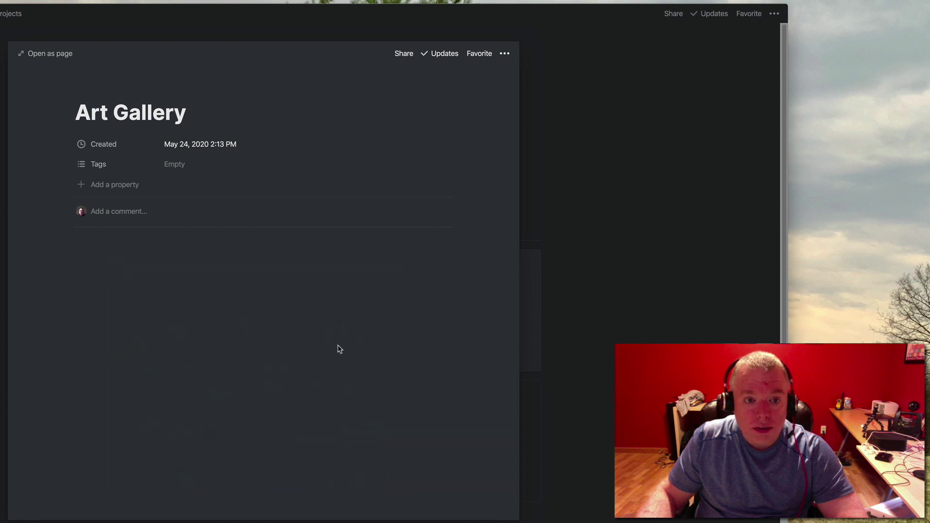
scroll(341, 352, down, 2)
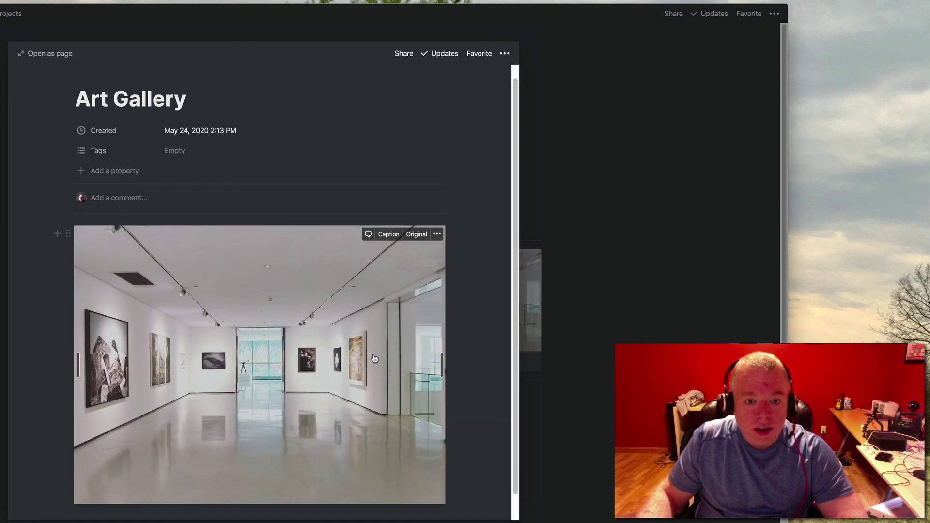
click(583, 374)
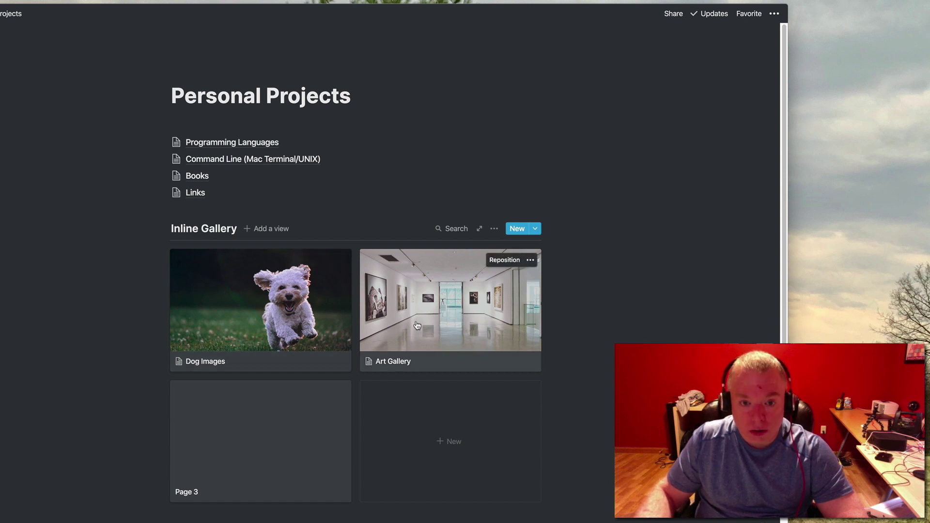
Open Page 3 and rename it 'Shopping List'
click(208, 458)
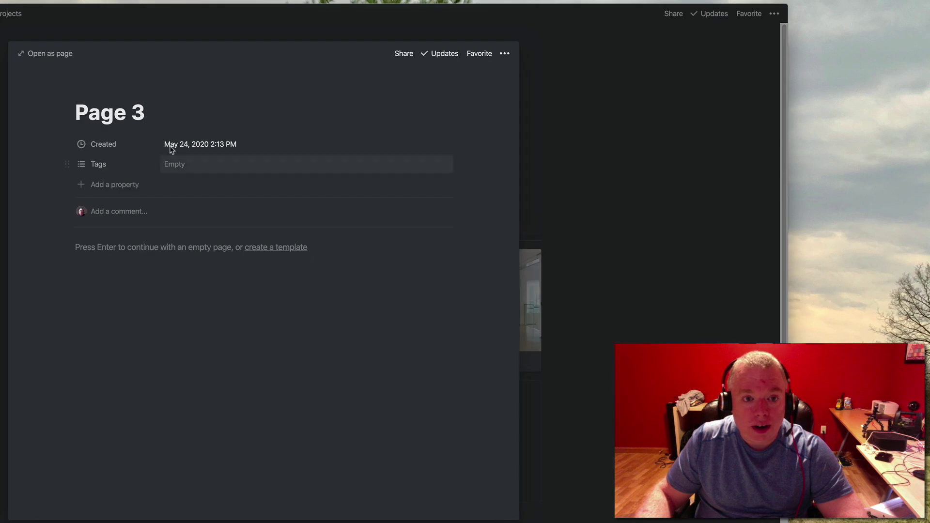
click(6, 108)
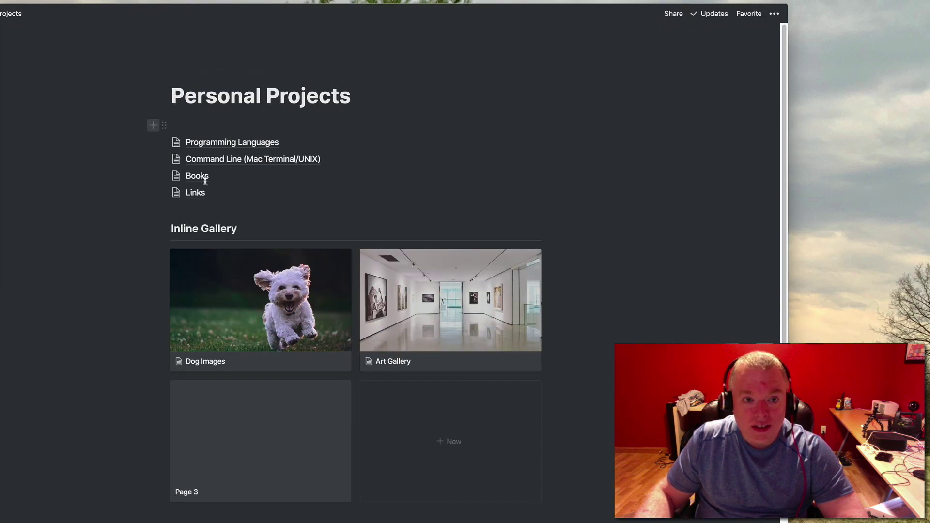
click(301, 434)
text(Shp)
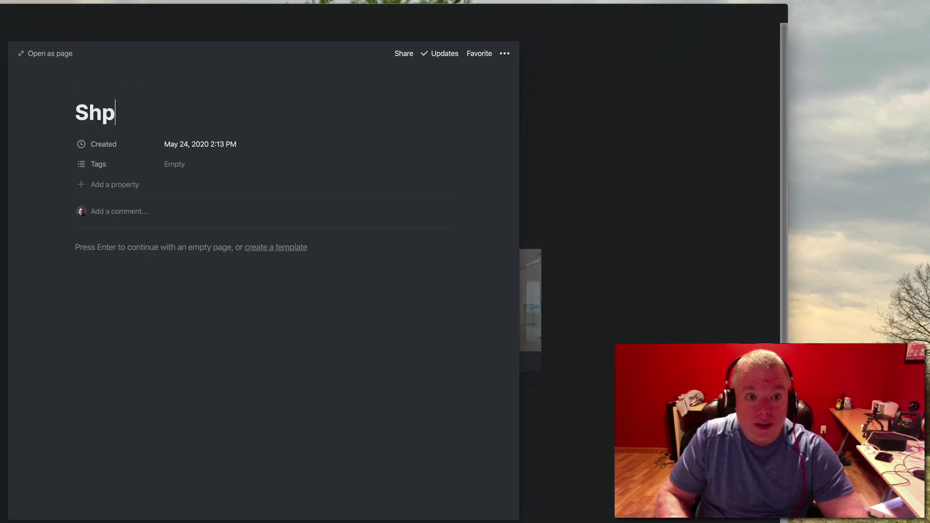
key(BackSpace)
text(opping Lis)
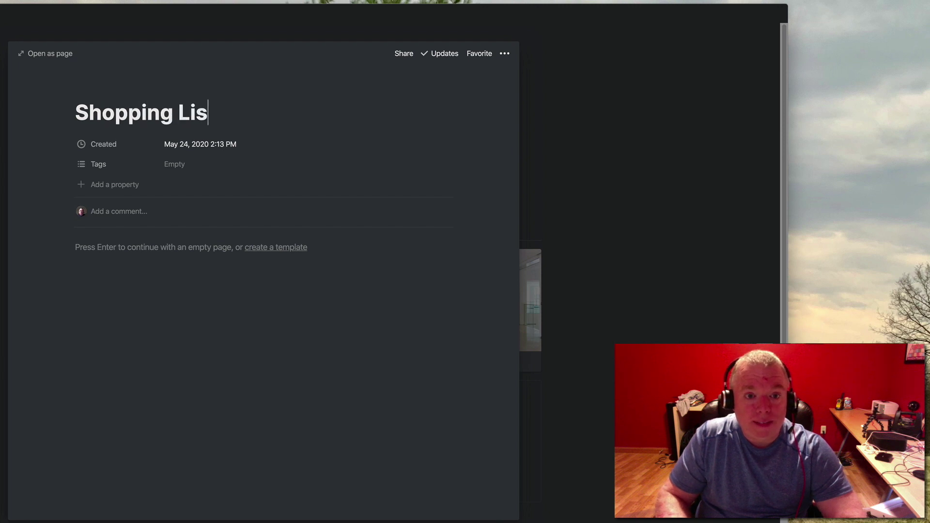
text(t)
Insert an Unsplash 'groceries' produce shelf photo into the Shopping List page
click(120, 252)
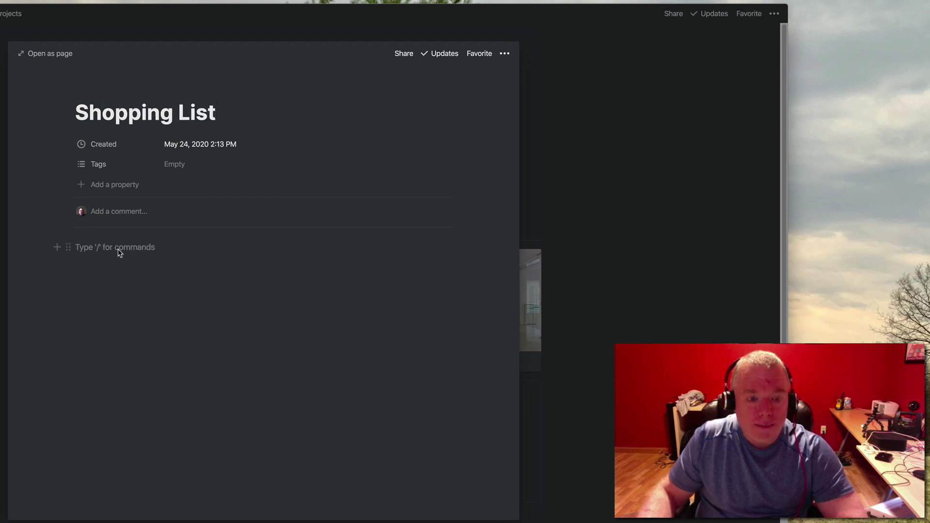
text(/image)
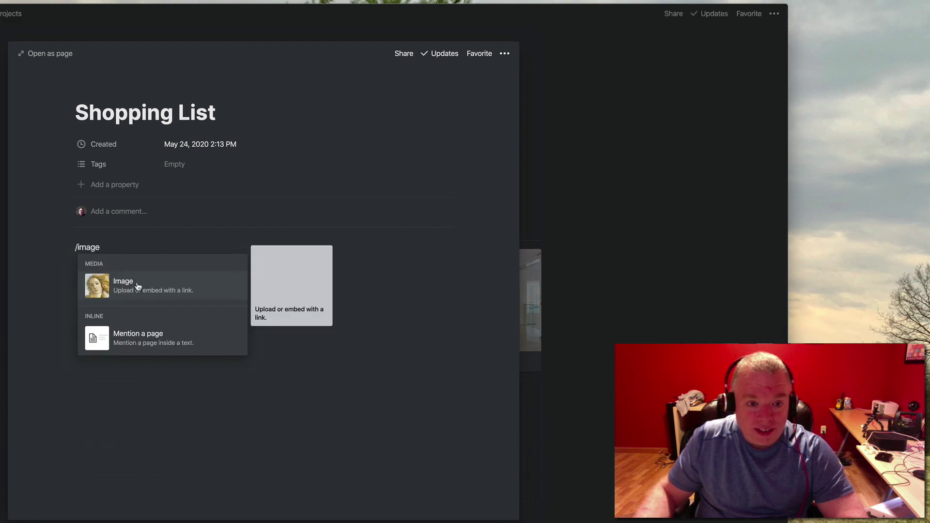
click(137, 288)
click(242, 278)
text(groceries)
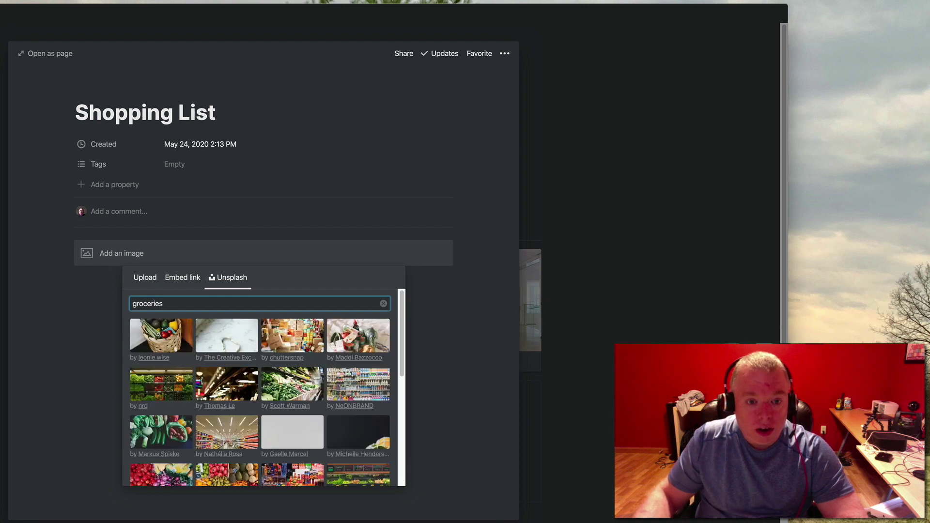
click(171, 389)
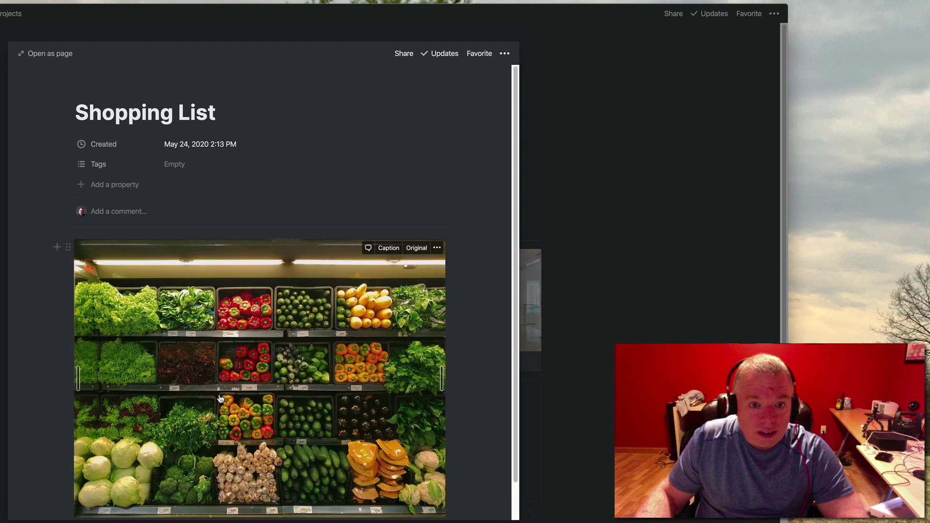
scroll(449, 467, down, 1)
Start a to-do list below the photo with Pick up lettuce, Salt and Steak
click(273, 500)
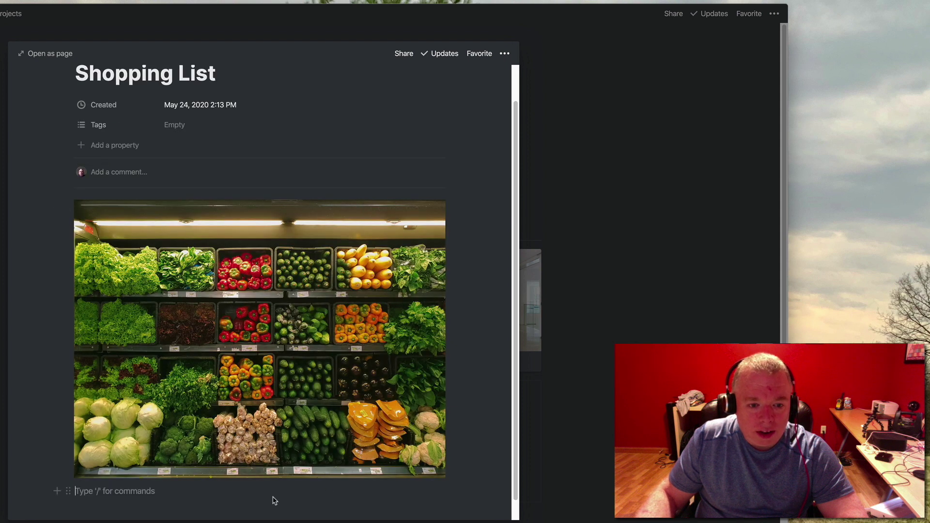
text(/)
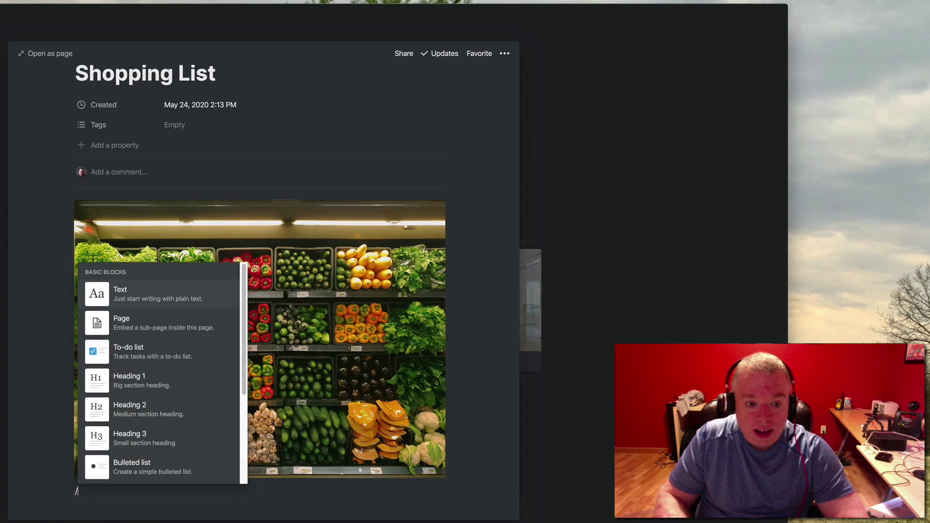
text(list)
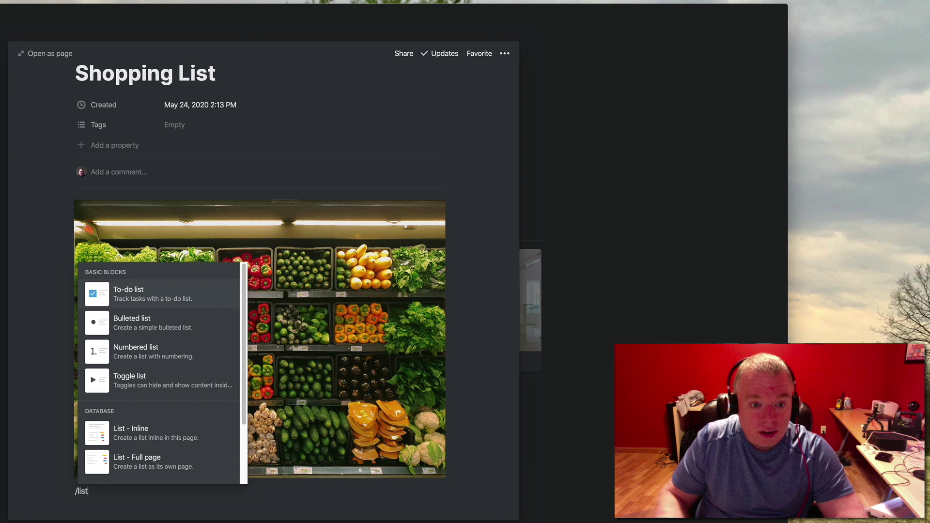
key(Return)
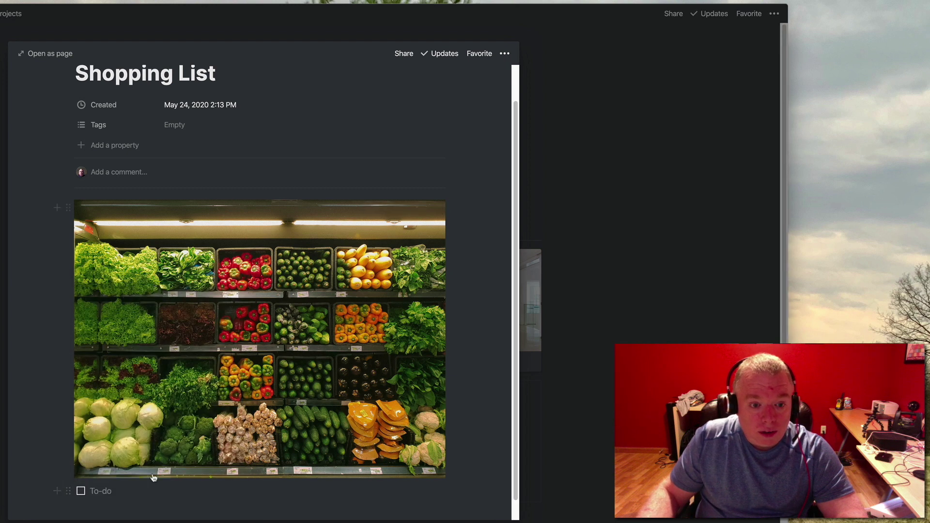
text(Pick up )
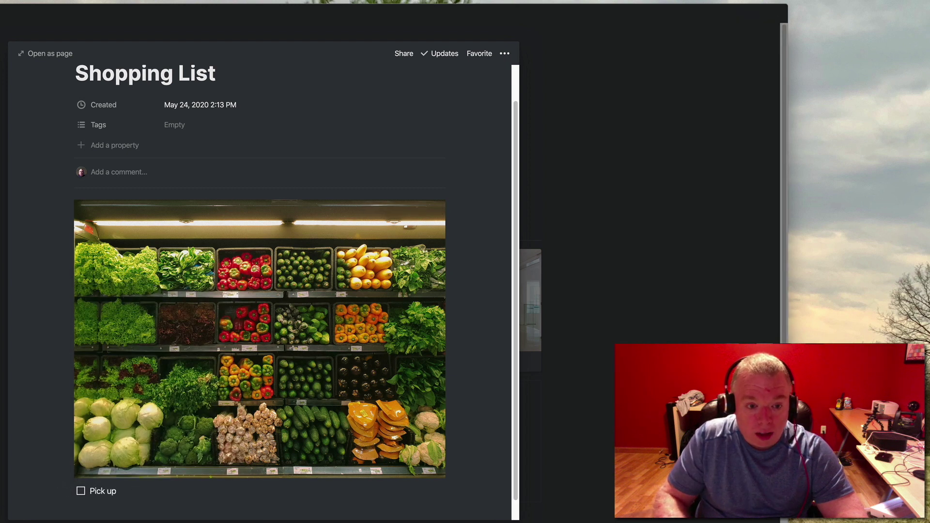
text(lettuce)
key(Return)
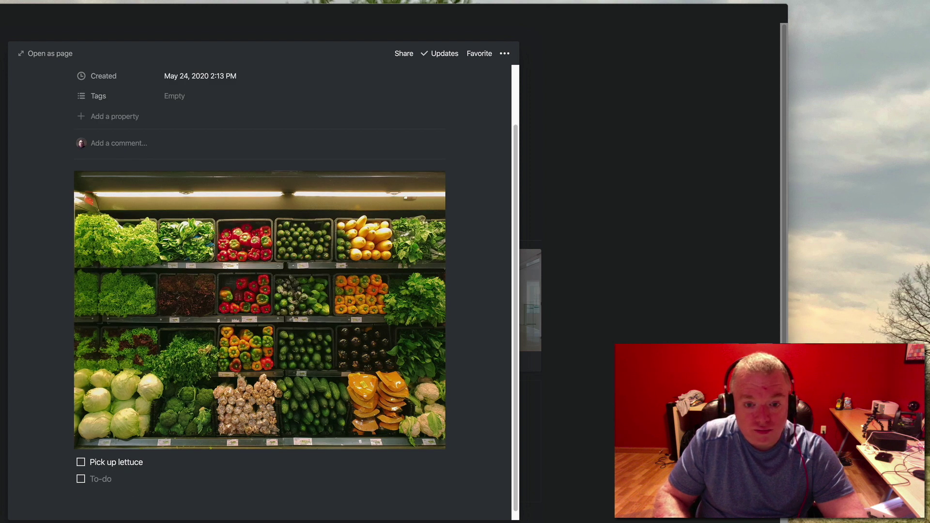
text(Salt)
key(Return)
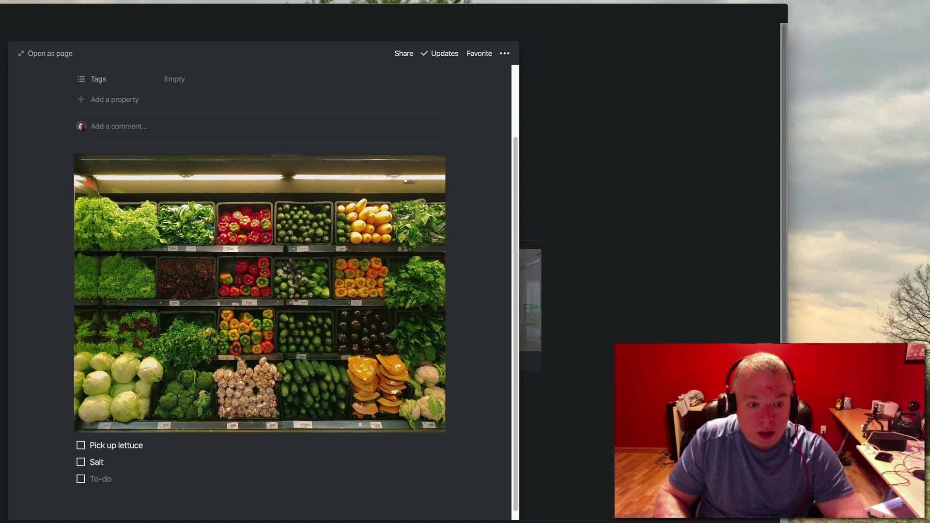
text(Steak)
key(Return)
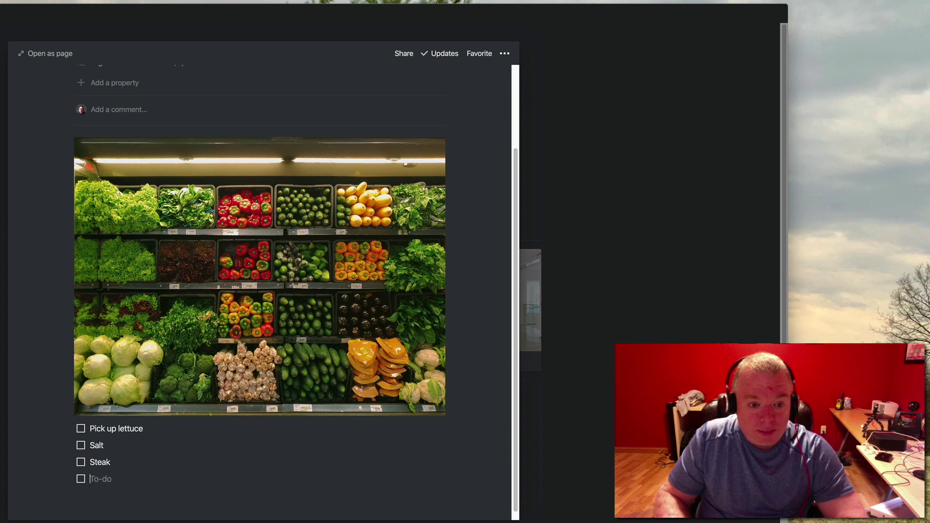
Add Chicken and Oregano to the checklist, end the list, and close the Shopping List preview
text(Chicken)
key(Return)
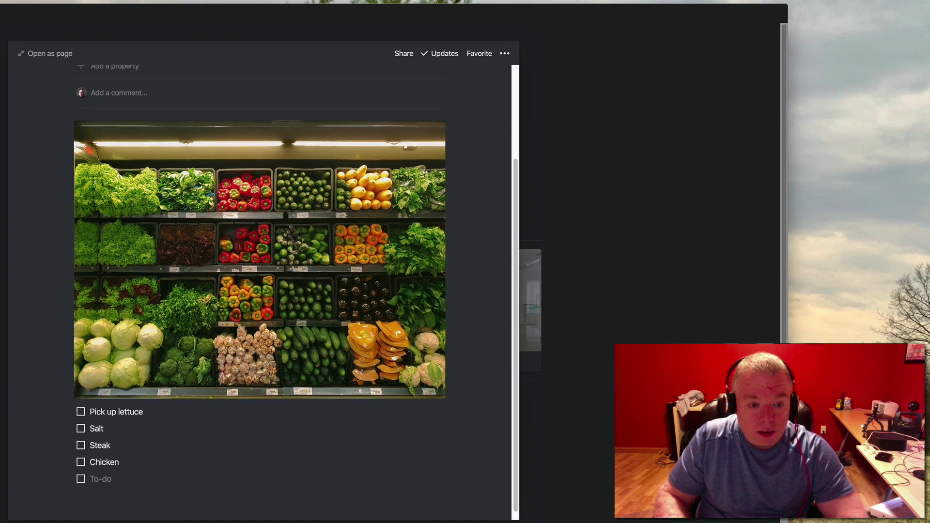
key(BackSpace)
key(BackSpace)
key(BackSpace)
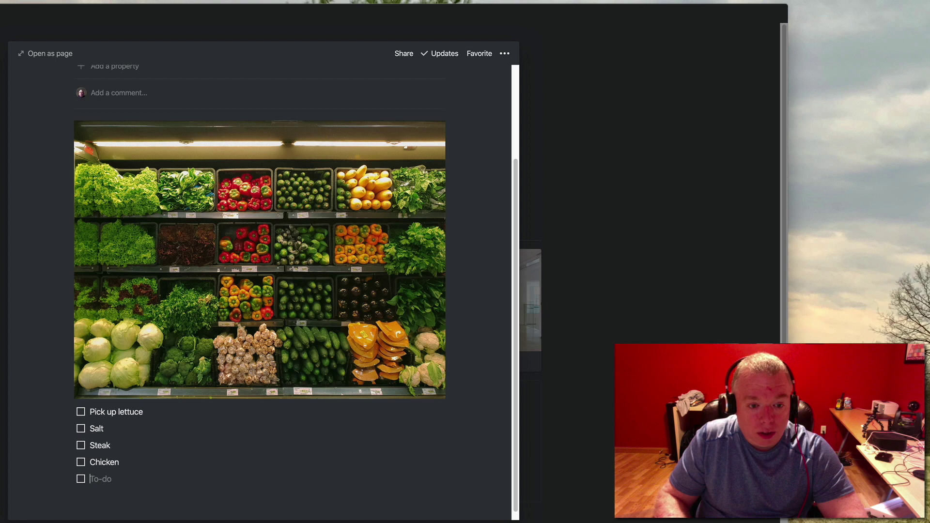
text(Oregano)
key(Return)
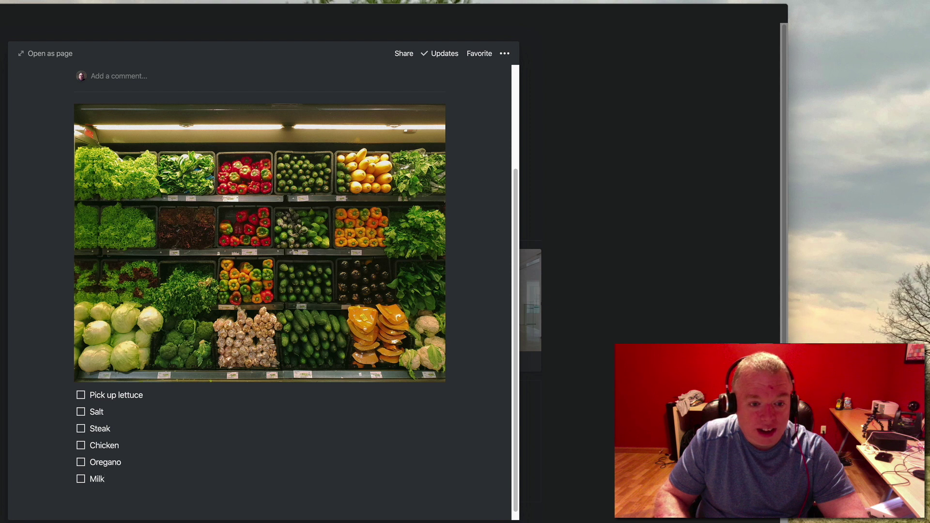
key(Return)
key(Return)
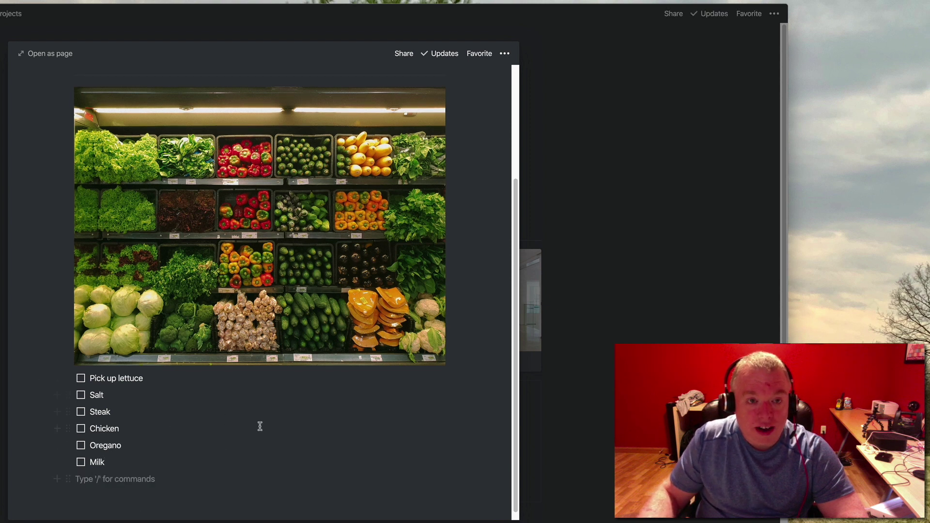
key(Escape)
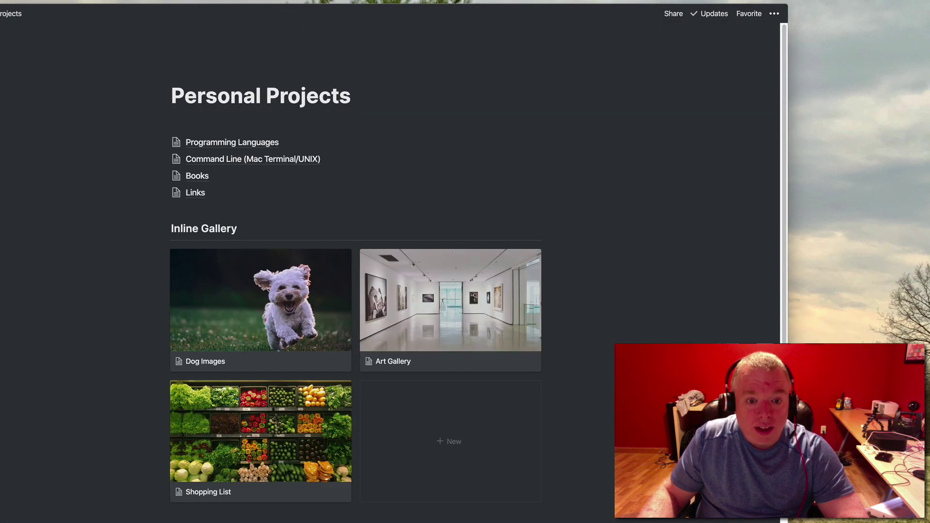
click(285, 461)
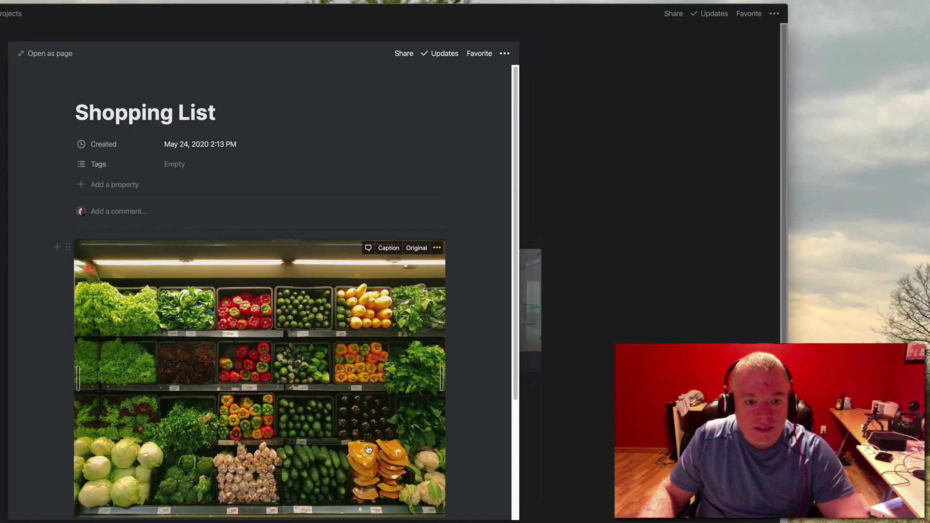
scroll(369, 444, down, 3)
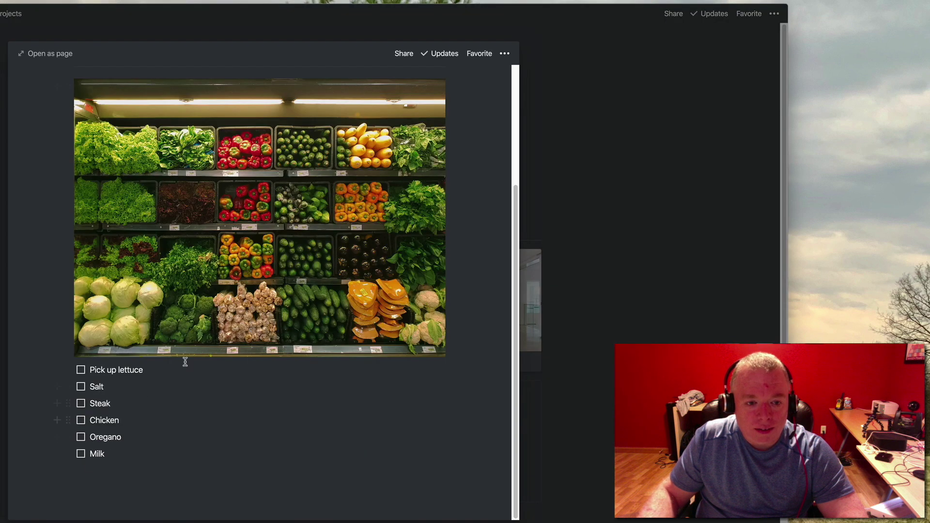
key(Escape)
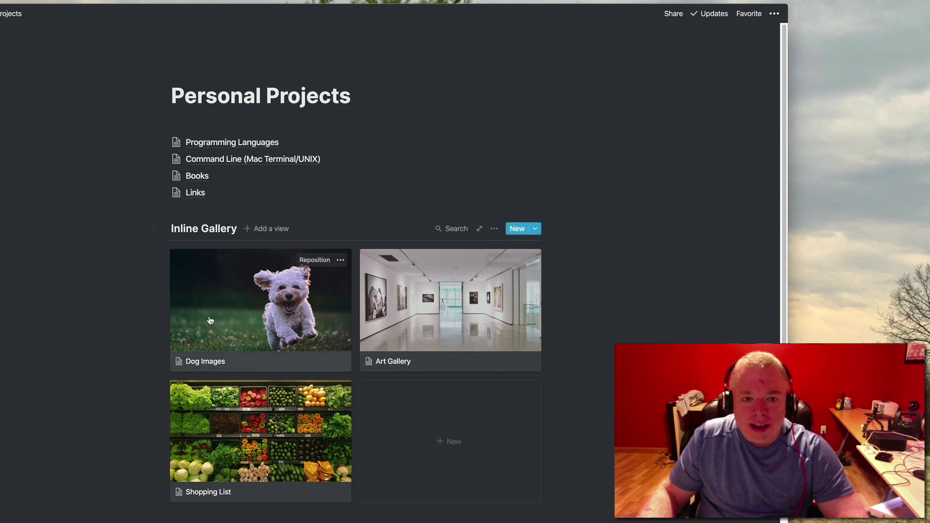
Add a full-page gallery database in a new block below Links using /gall
click(218, 209)
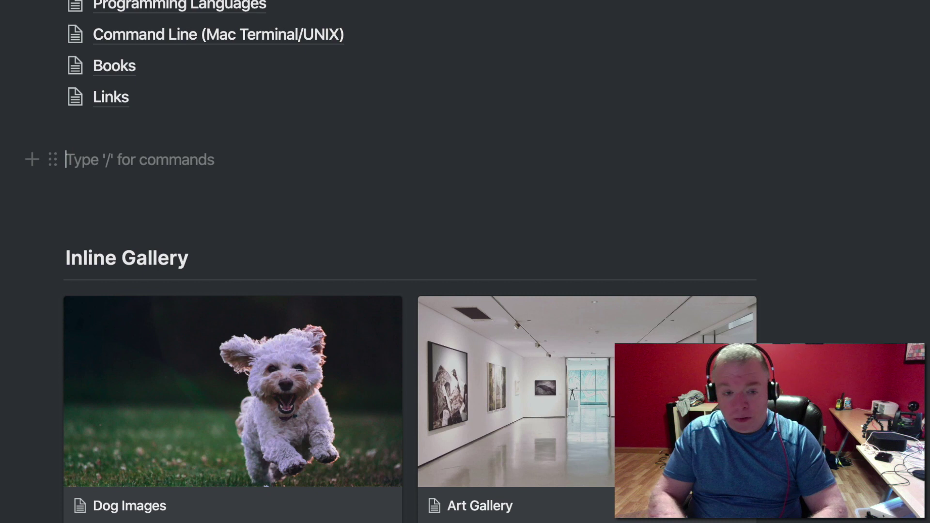
text(/)
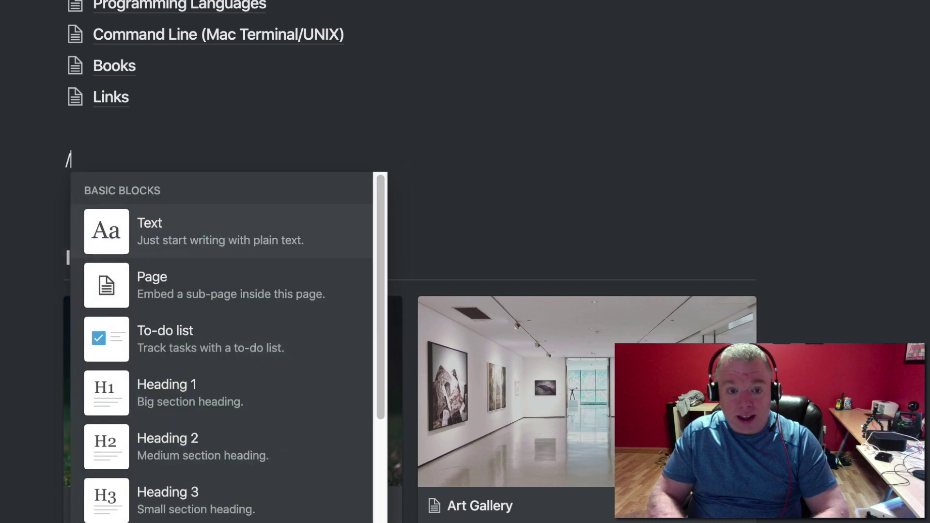
text(gall)
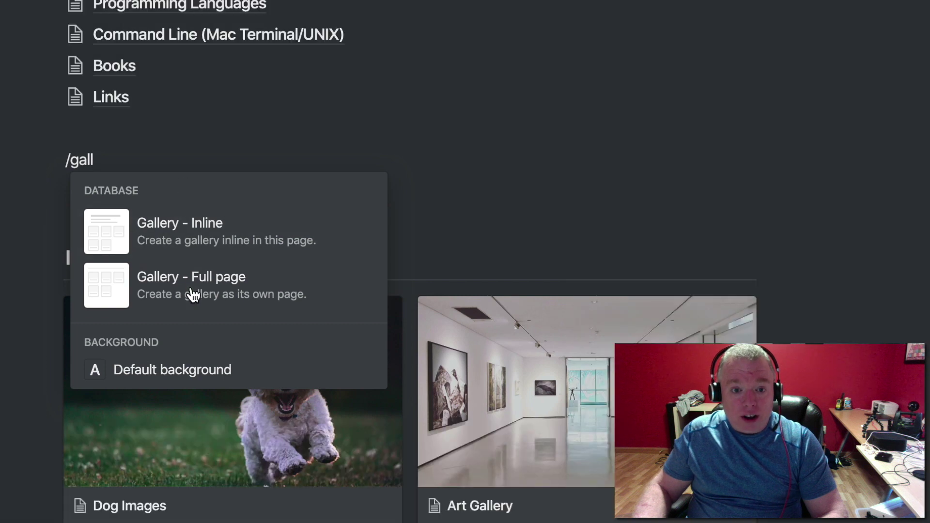
click(193, 293)
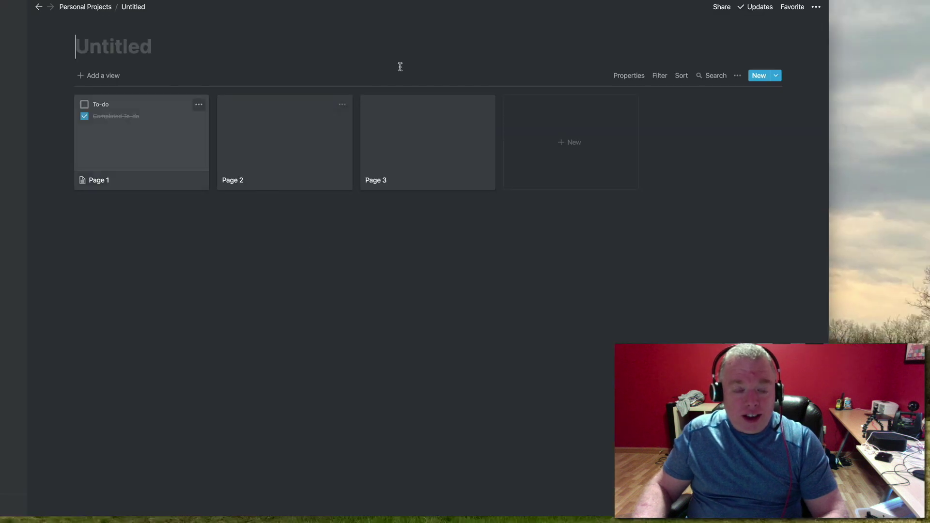
Type 'Full Page Gallery' as the new full-page gallery's title, fixing the extra 'l'
text(Fulll)
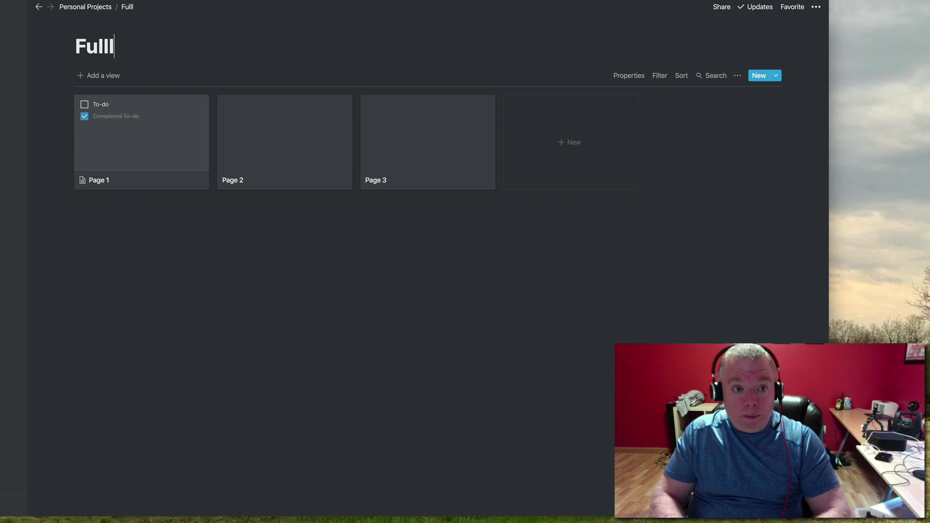
key(BackSpace)
text(Page G)
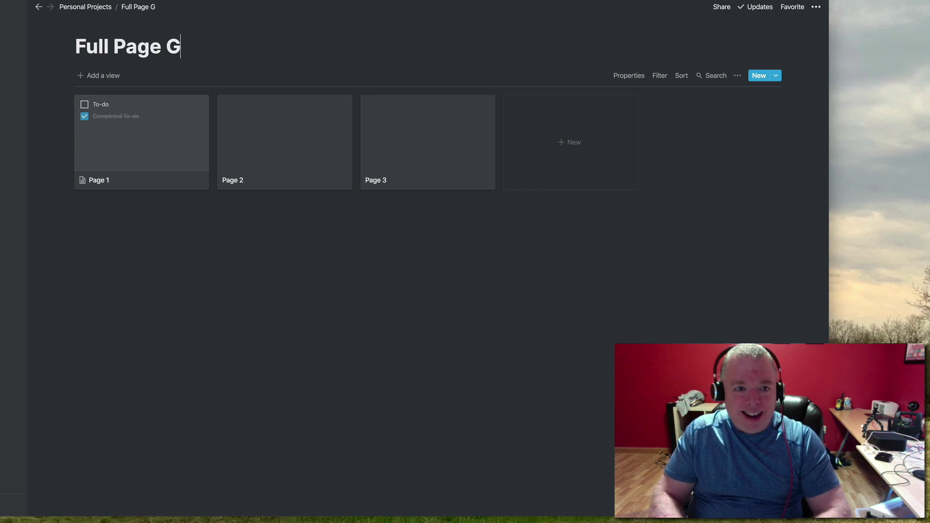
text(allery)
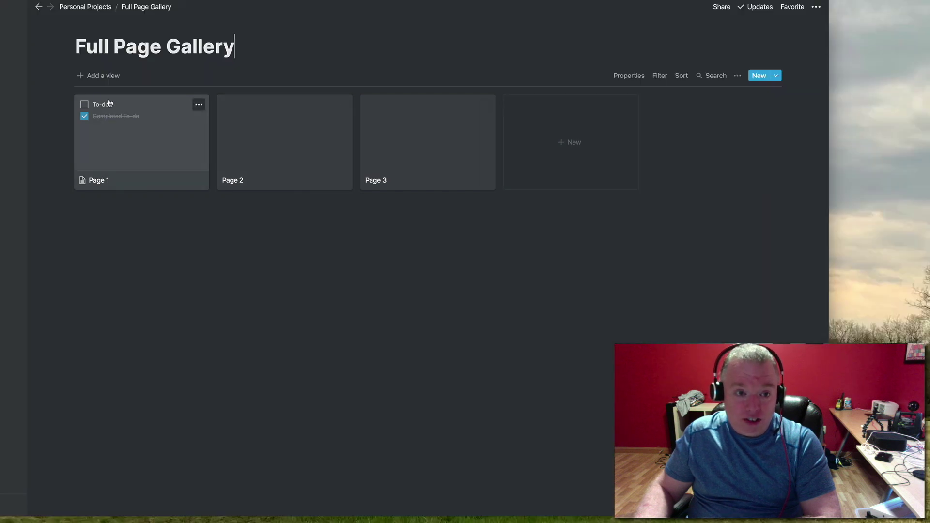
Go back to Personal Projects and reopen the Full Page Gallery database
click(91, 8)
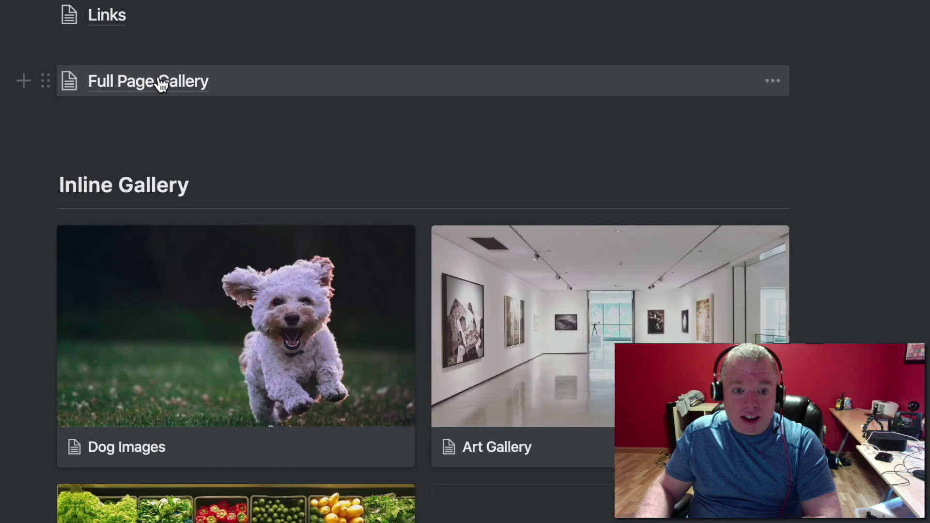
click(161, 83)
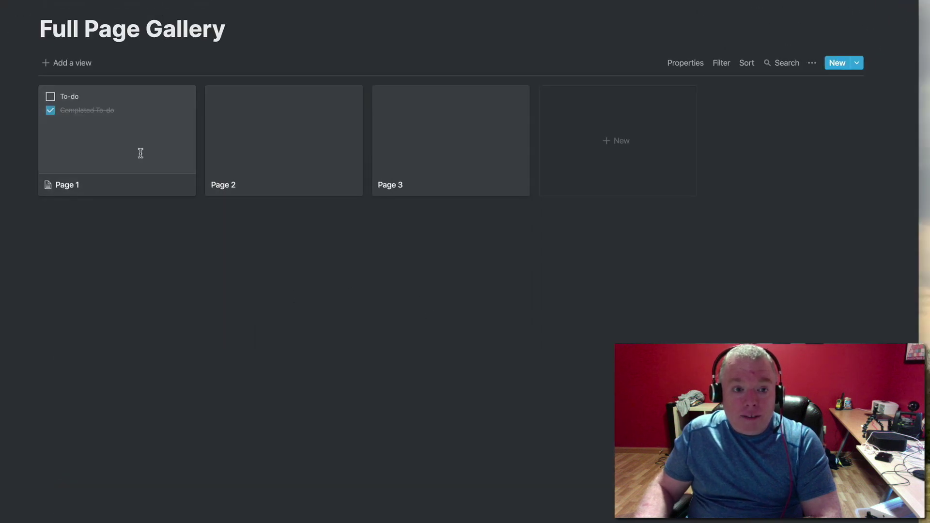
Replace Page 1's to-dos with an Unsplash yellow poppy photo and retitle it Flowers
click(112, 141)
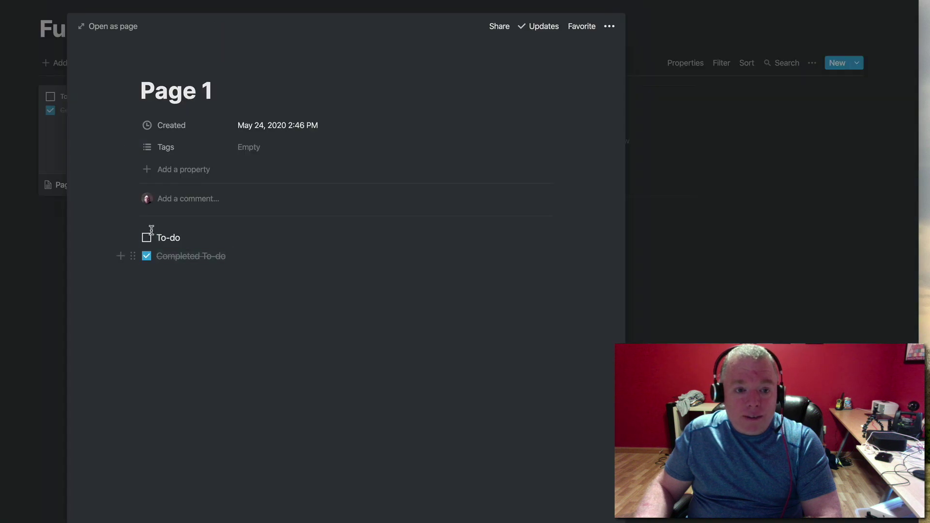
drag(149, 233, 150, 240)
key(BackSpace)
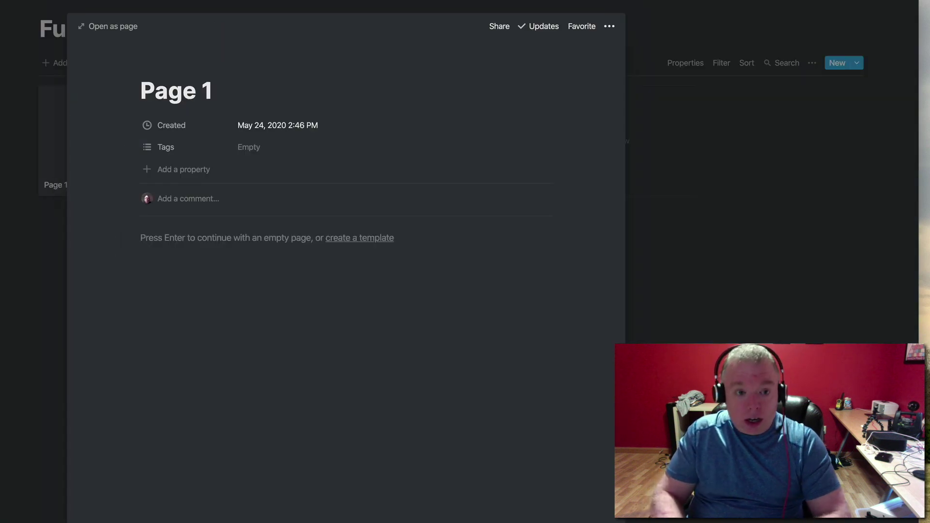
click(184, 237)
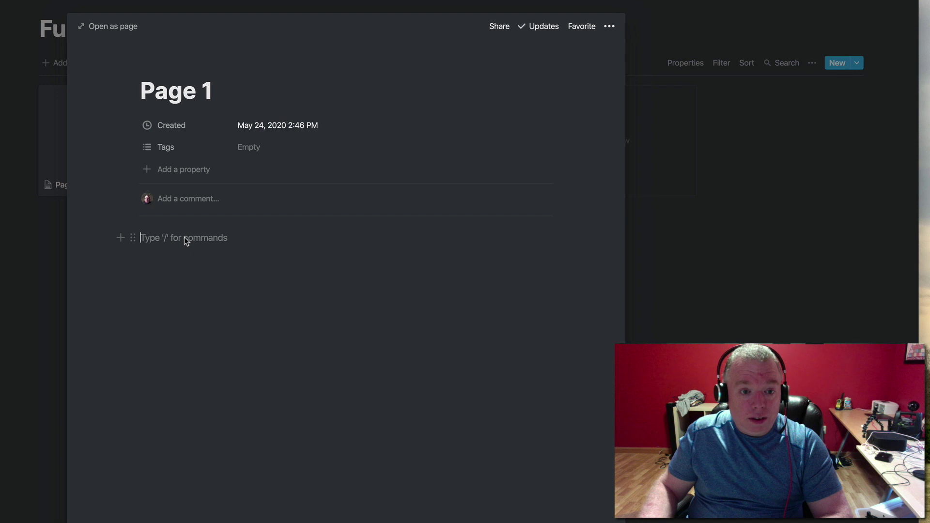
text(/image)
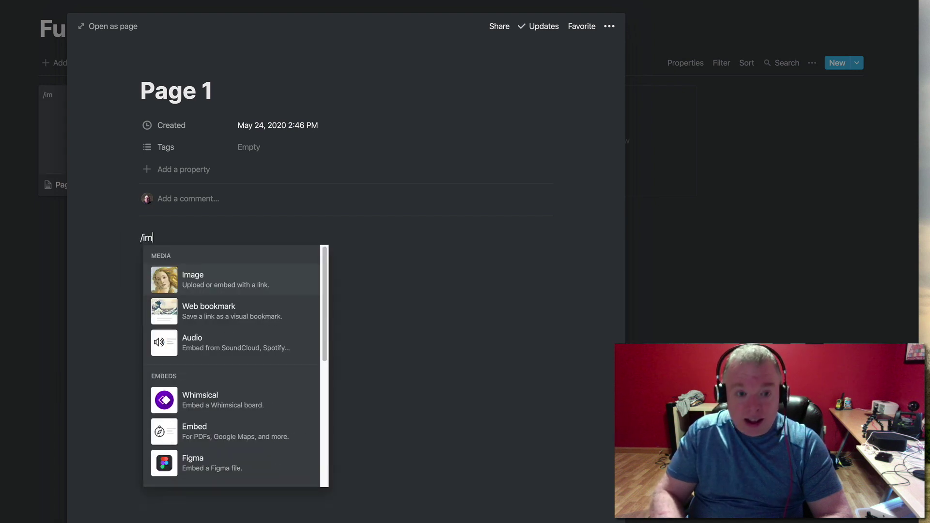
click(173, 268)
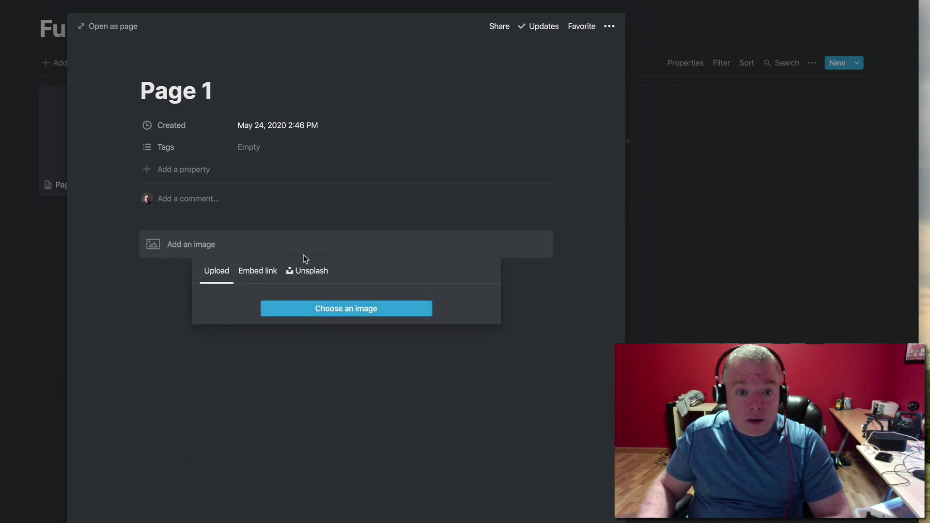
click(306, 271)
text(flowers)
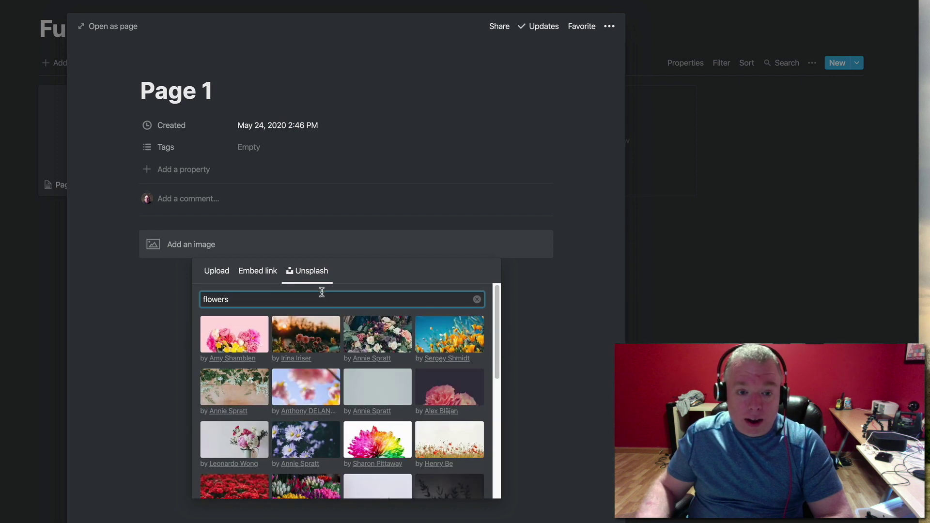
click(446, 335)
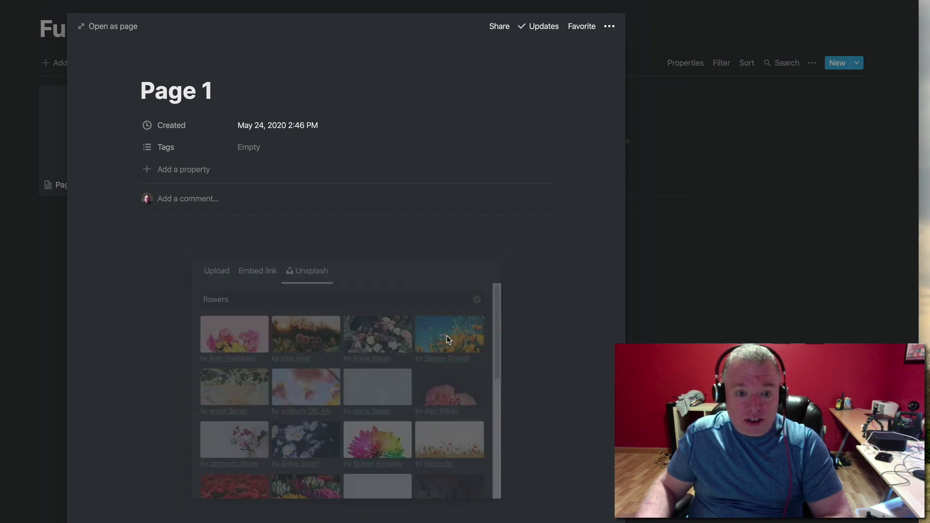
triple_click(211, 88)
text(Flowers)
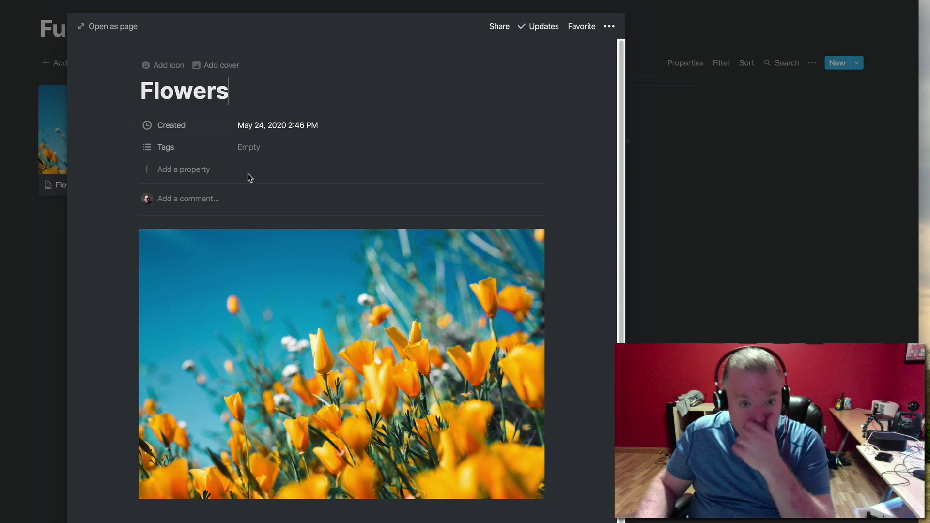
Add an Unsplash blue hydrangea photo below the poppies, then return to the gallery
scroll(339, 290, down, 1)
click(352, 514)
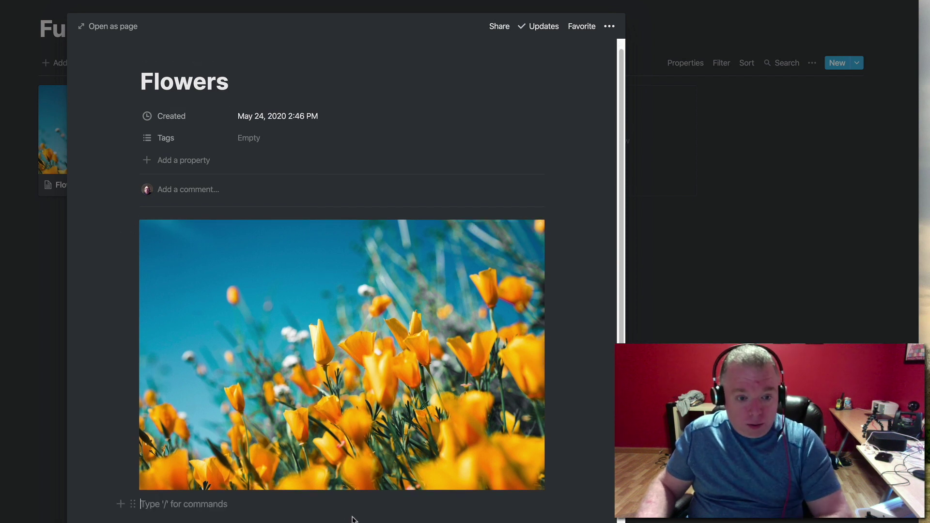
text(/image)
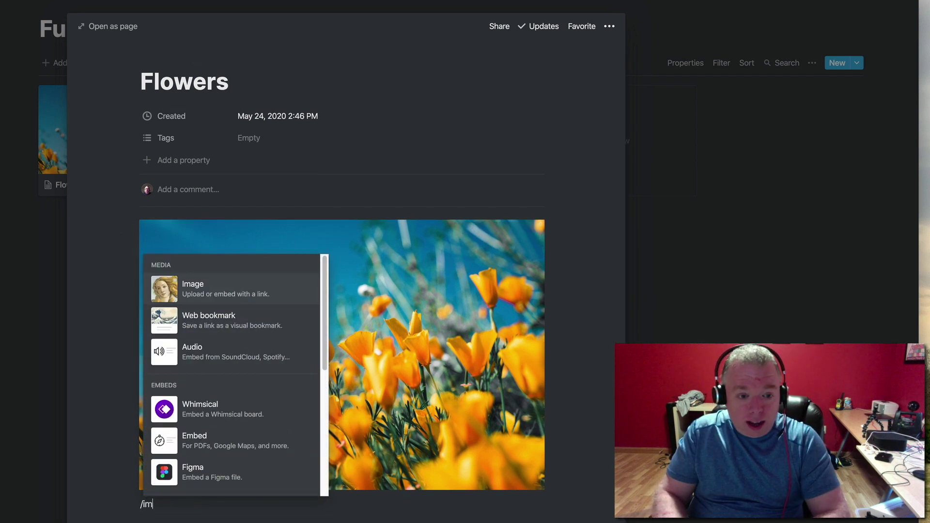
click(227, 418)
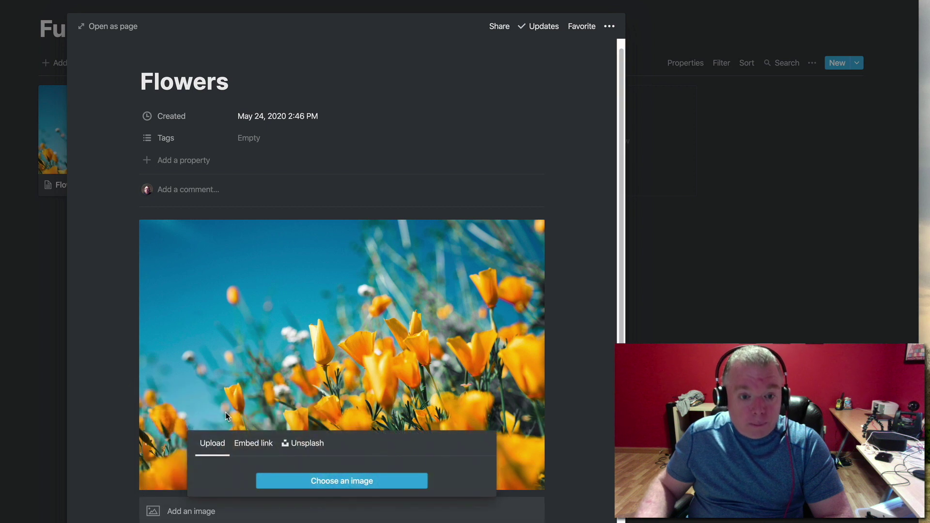
click(312, 444)
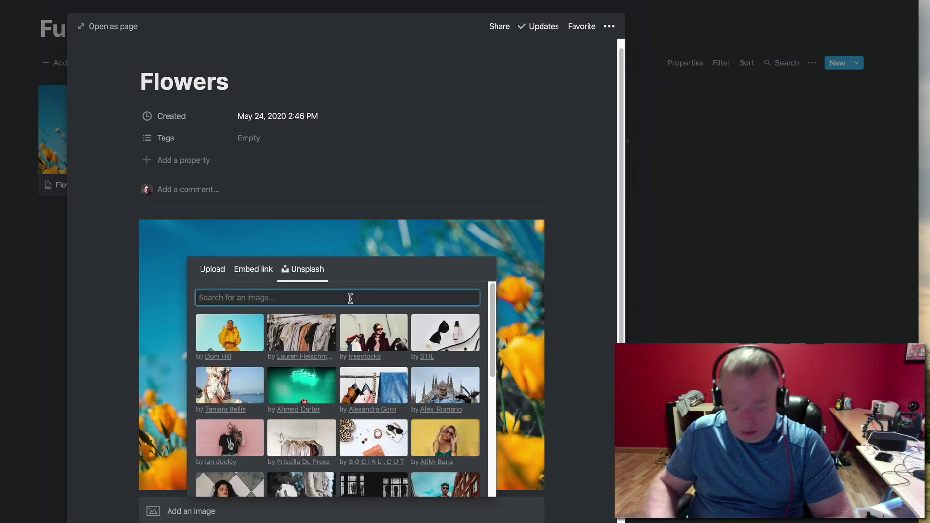
text(flowers)
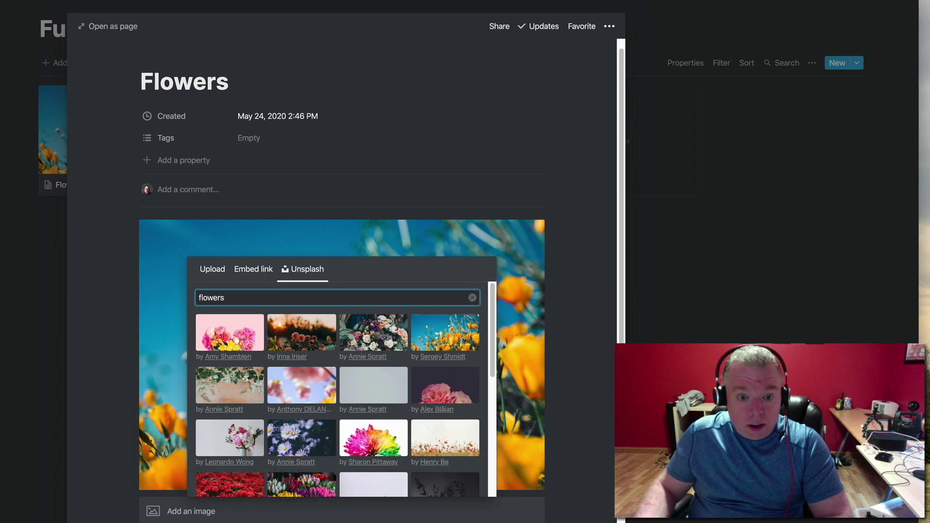
scroll(436, 416, down, 5)
click(392, 418)
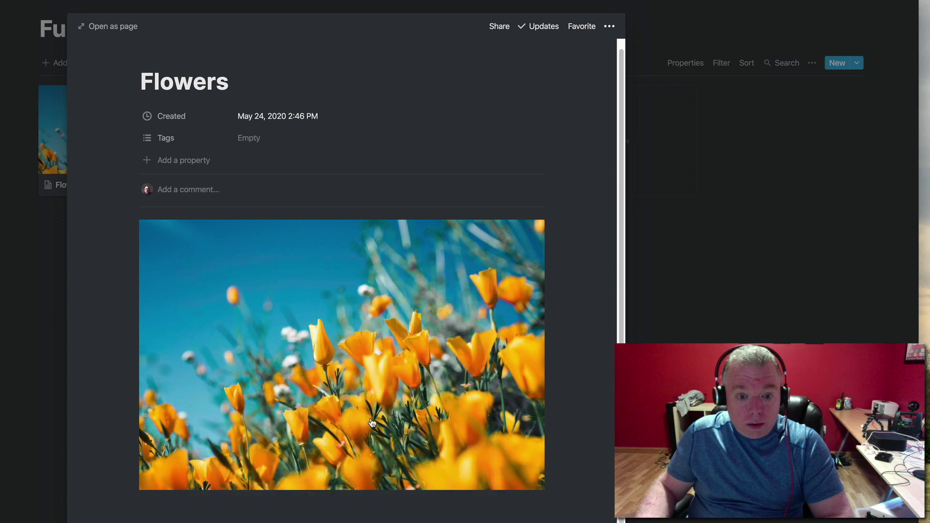
scroll(603, 413, down, 3)
scroll(602, 414, down, 2)
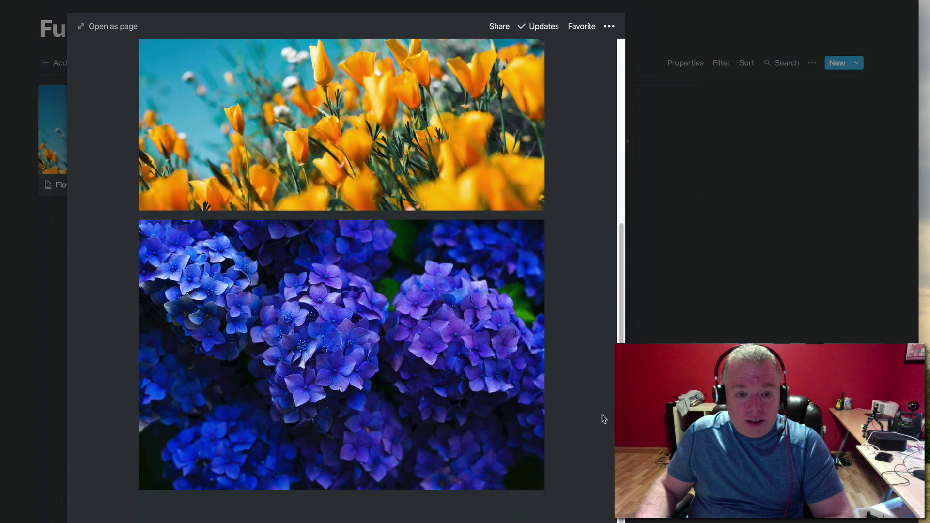
scroll(601, 414, up, 5)
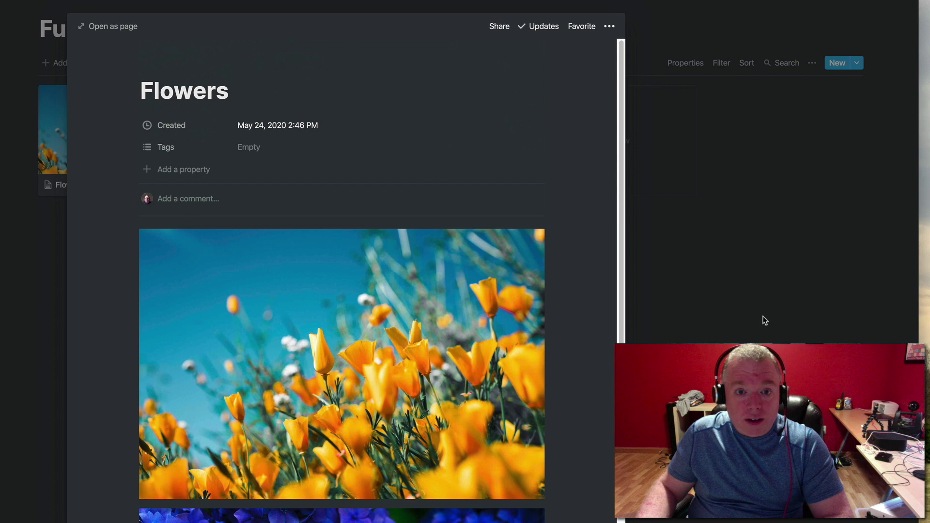
click(764, 321)
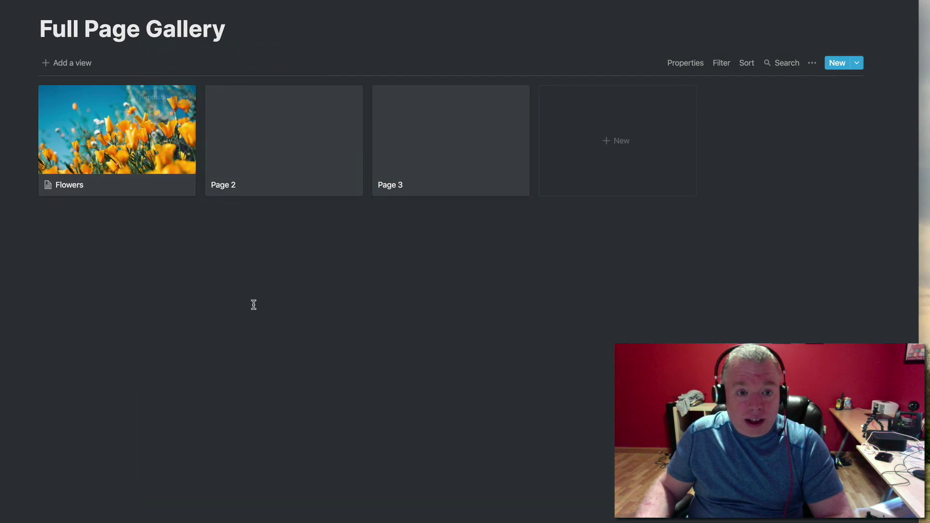
Reposition the Flowers card cover to show more sky above the poppies and save it
click(156, 97)
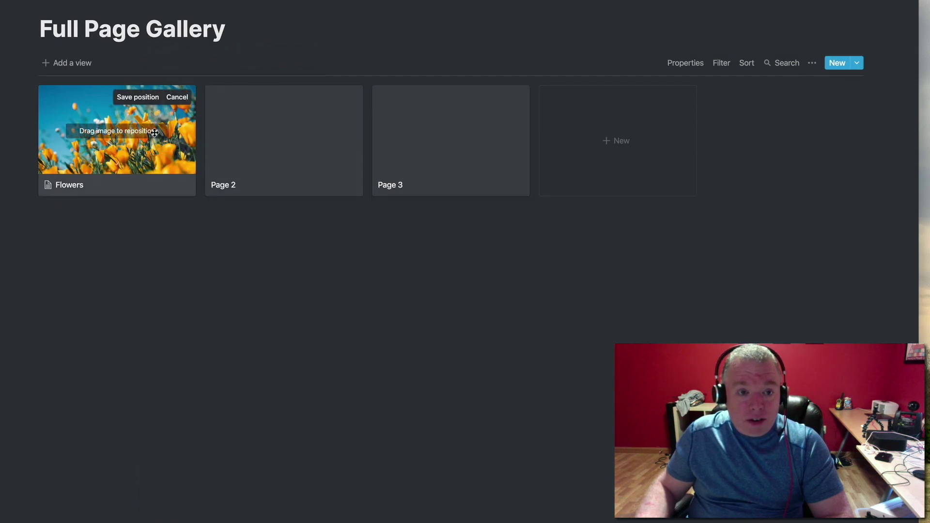
mouse_move(171, 127)
mouse_down()
mouse_move(185, 153)
mouse_move(183, 131)
mouse_up()
click(138, 96)
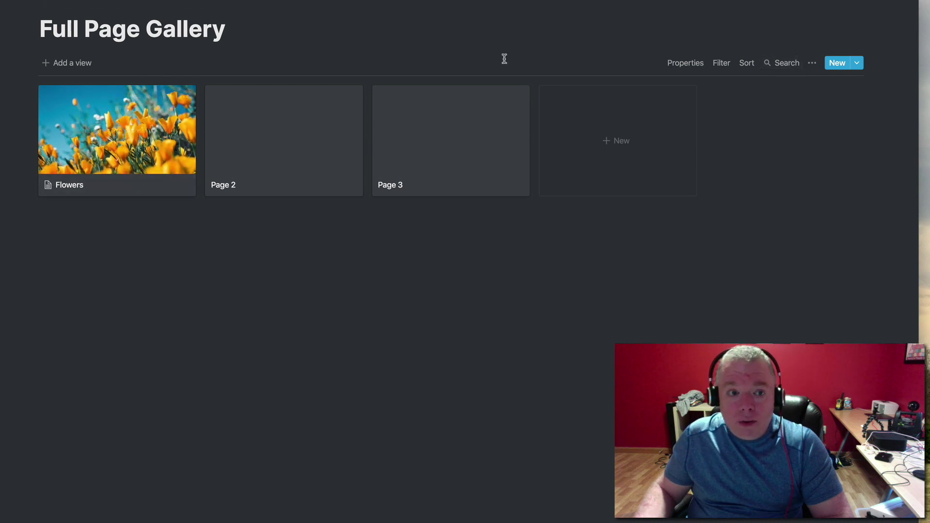
Rename Page 2 to Cars
click(309, 145)
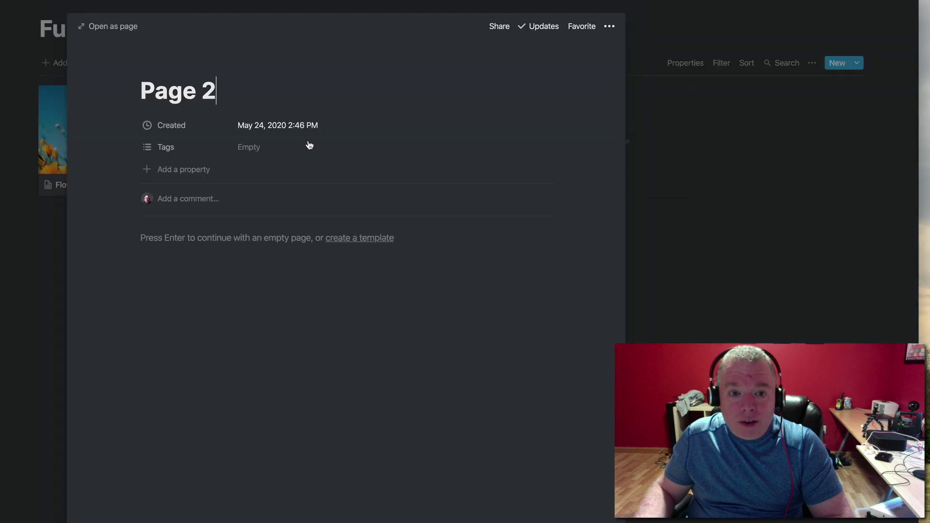
click(239, 98)
key(BackSpace)
key(BackSpace)
key(BackSpace)
key(BackSpace)
key(BackSpace)
key(BackSpace)
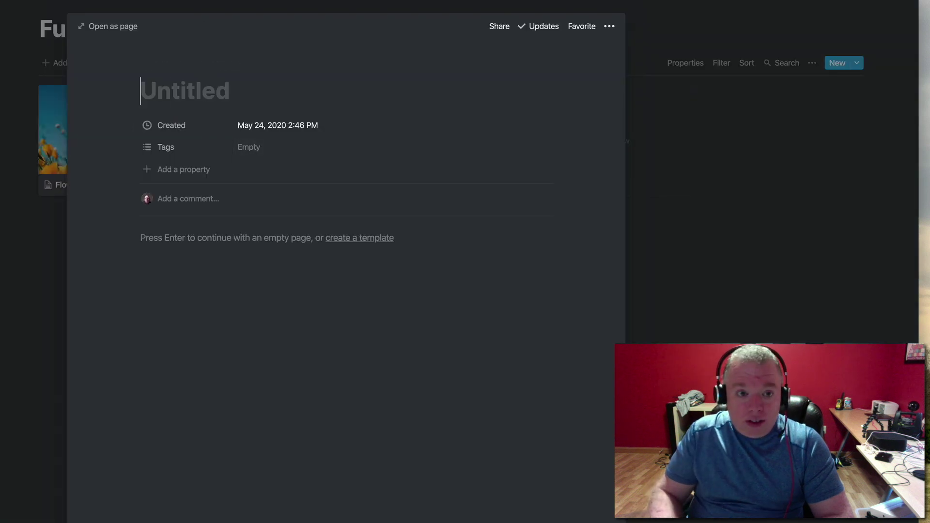
text(Car)
key(BackSpace)
key(BackSpace)
key(BackSpace)
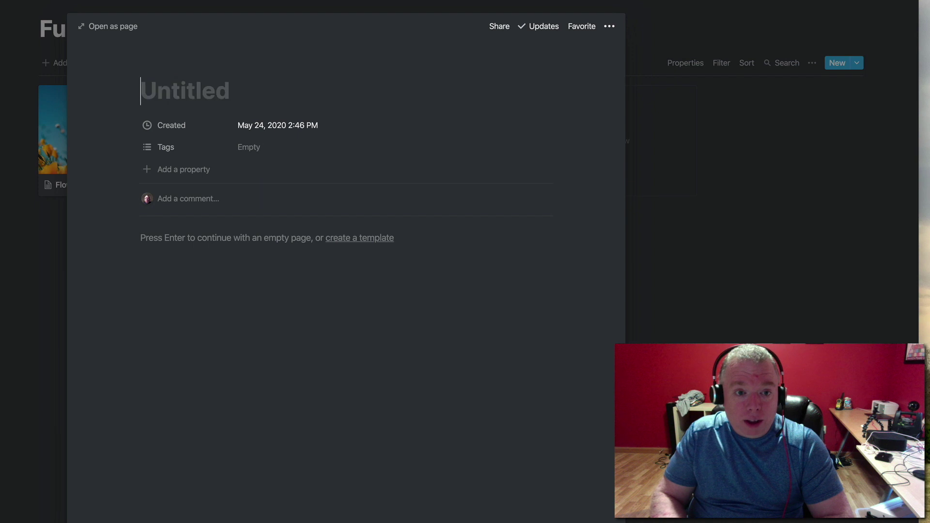
text(Cars)
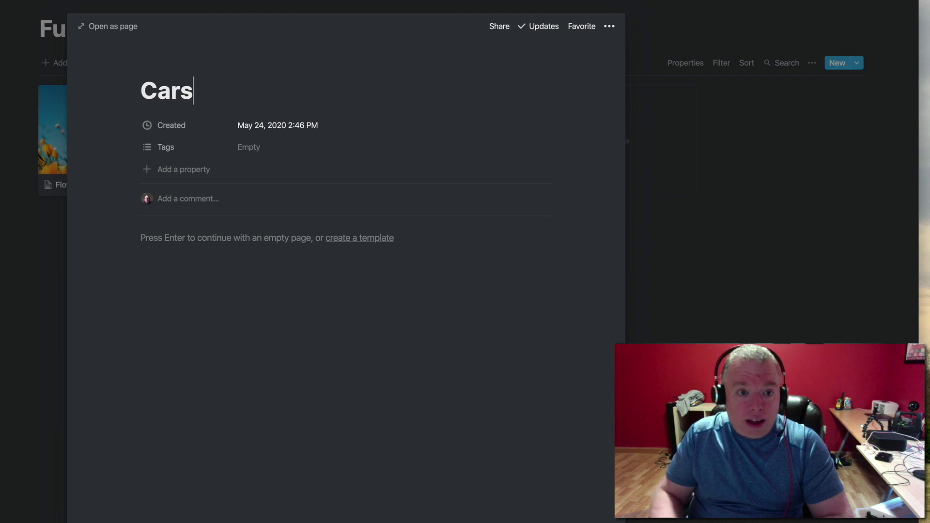
Add an image block with an Unsplash photo found by searching 'cars'
click(213, 236)
text(/images)
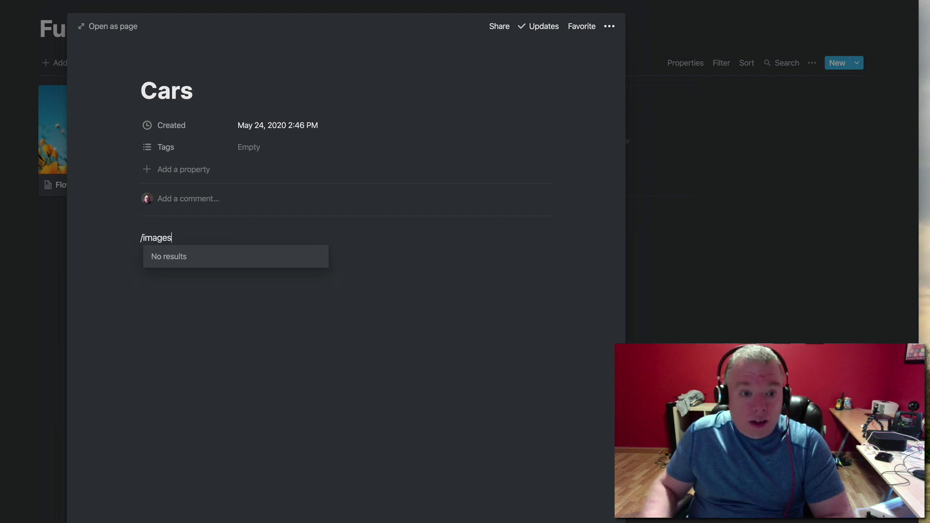
key(BackSpace)
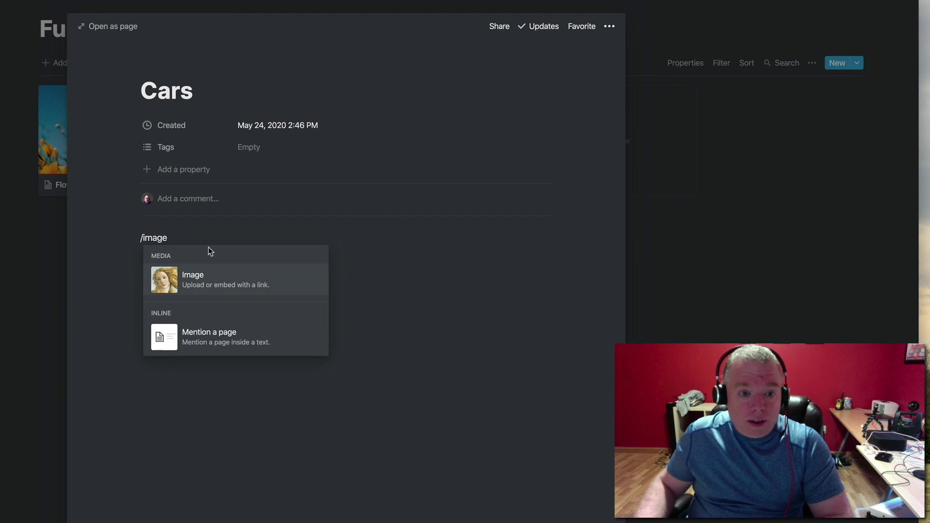
click(213, 281)
click(305, 271)
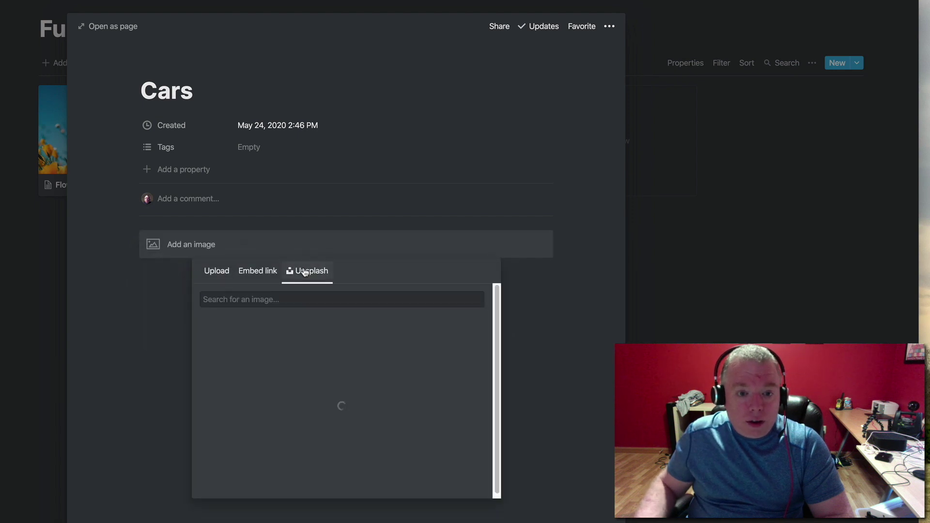
click(307, 294)
text(cars)
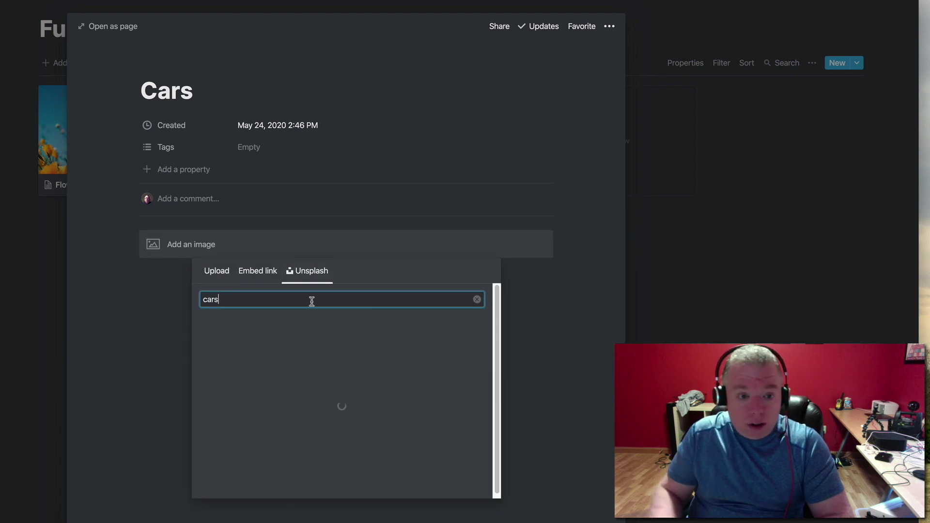
click(250, 335)
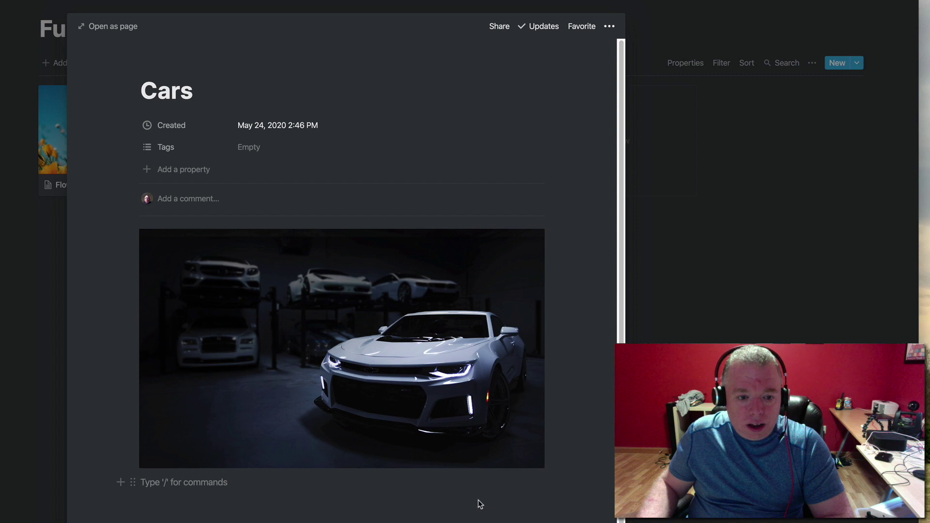
Add a second Unsplash 'cars' photo to the Cars page and return to the gallery
text(/imgae)
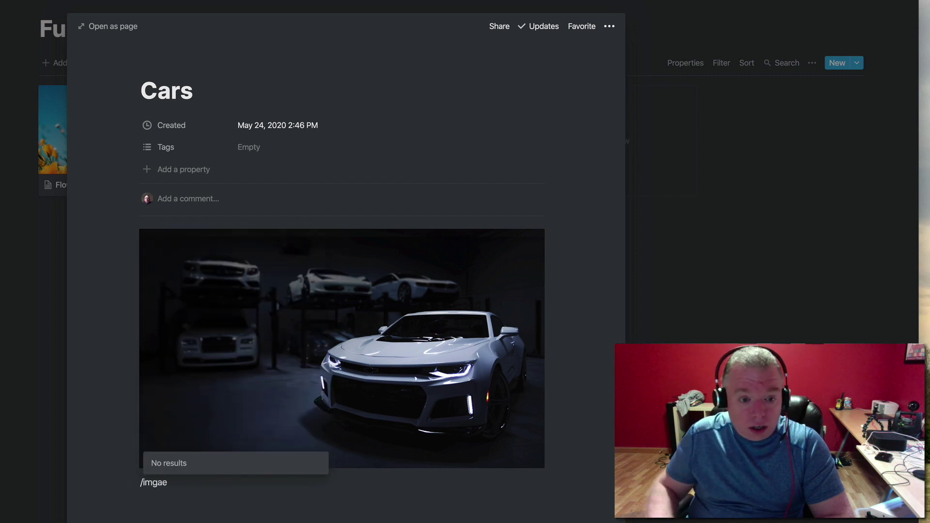
key(BackSpace)
key(BackSpace)
text(ae)
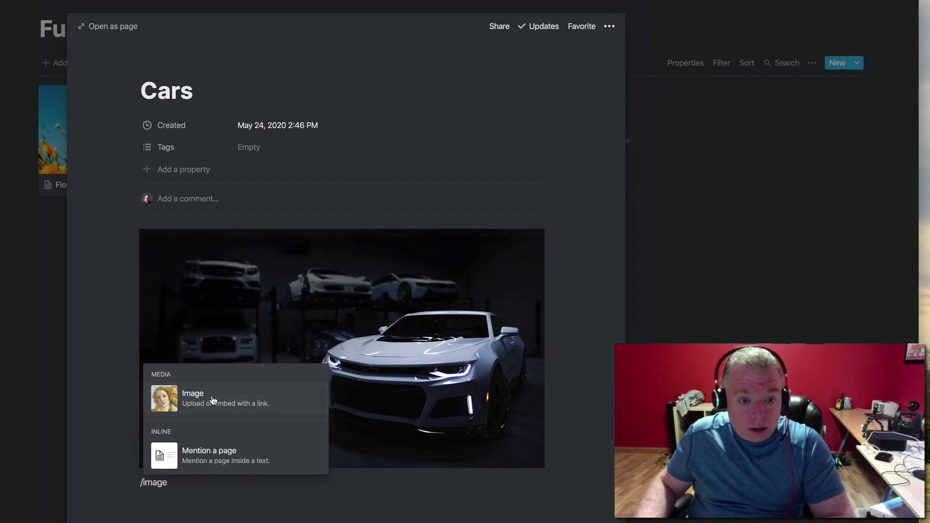
click(213, 400)
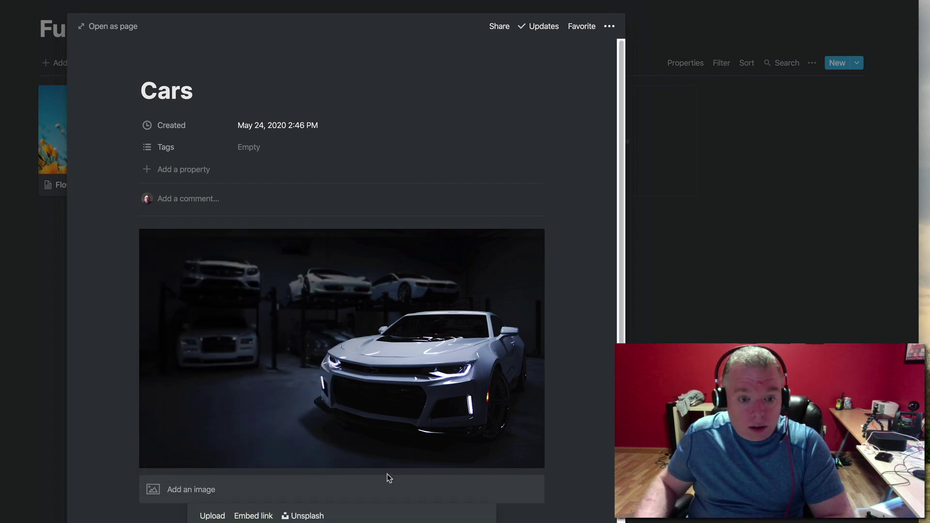
click(304, 515)
text(cars)
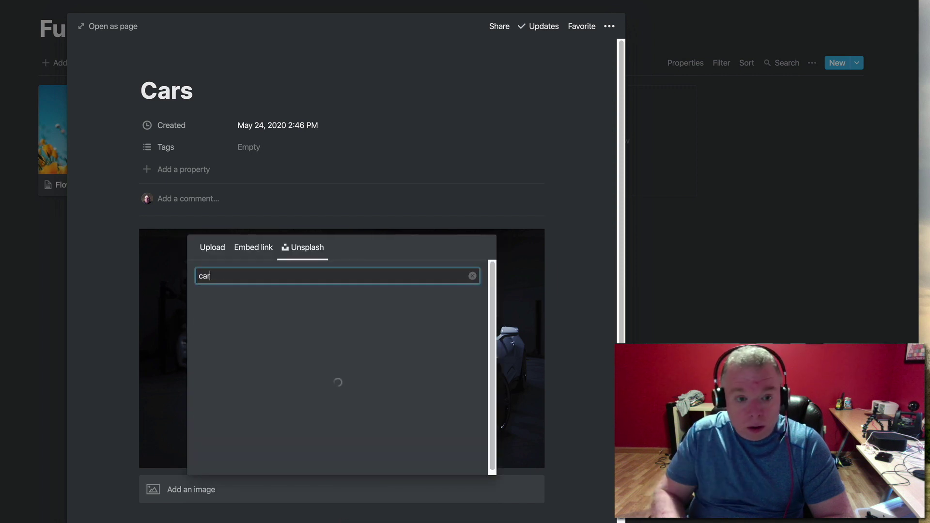
click(392, 359)
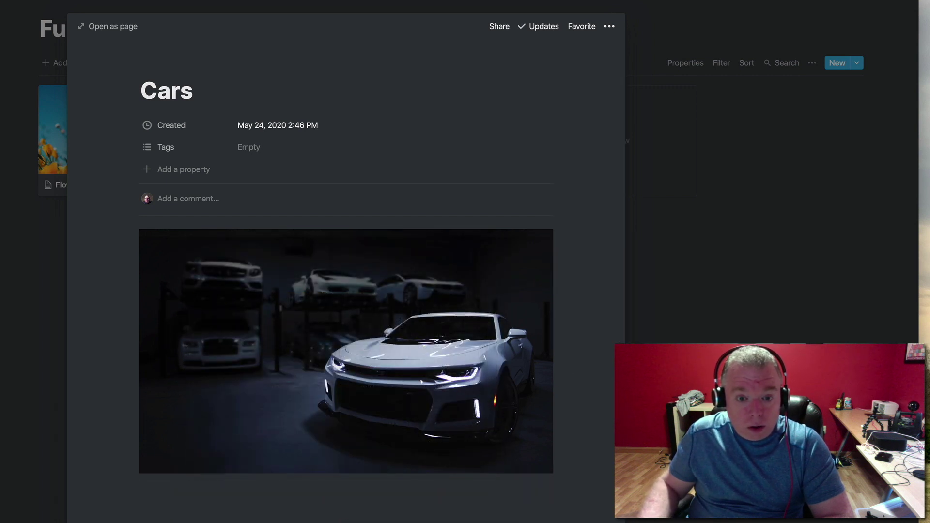
scroll(411, 434, down, 5)
scroll(410, 436, up, 5)
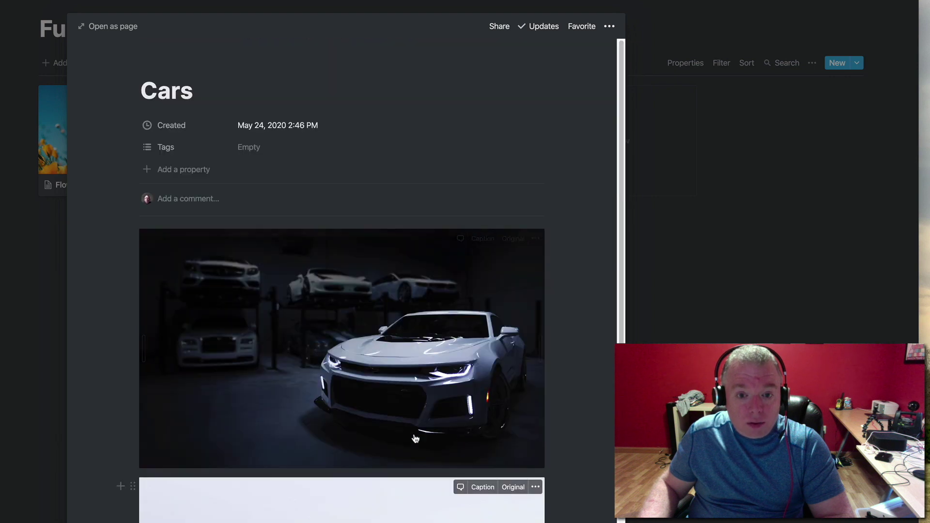
click(692, 71)
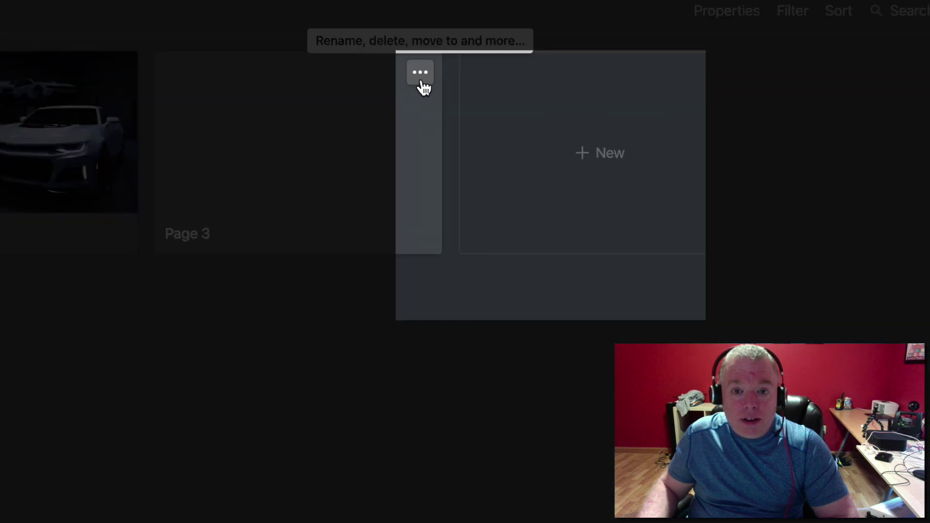
Delete the empty Page 3 card from the gallery
click(421, 79)
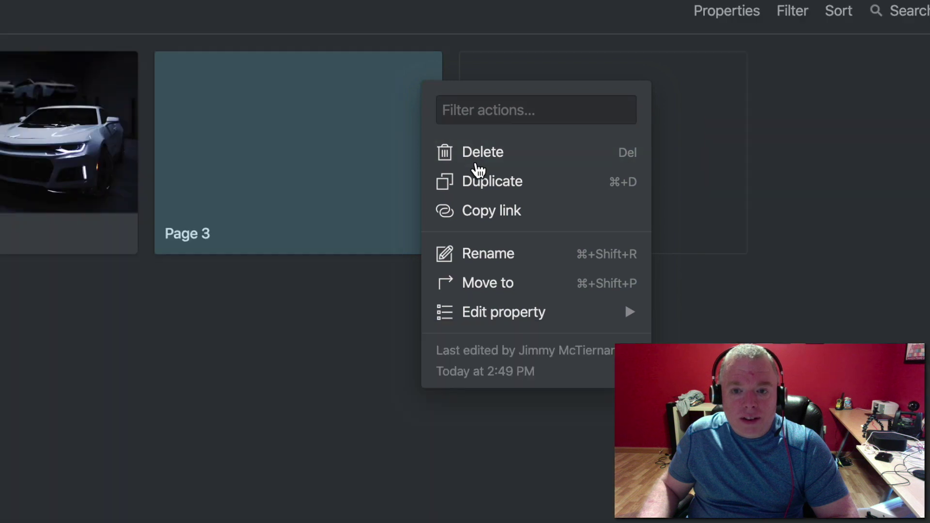
click(478, 169)
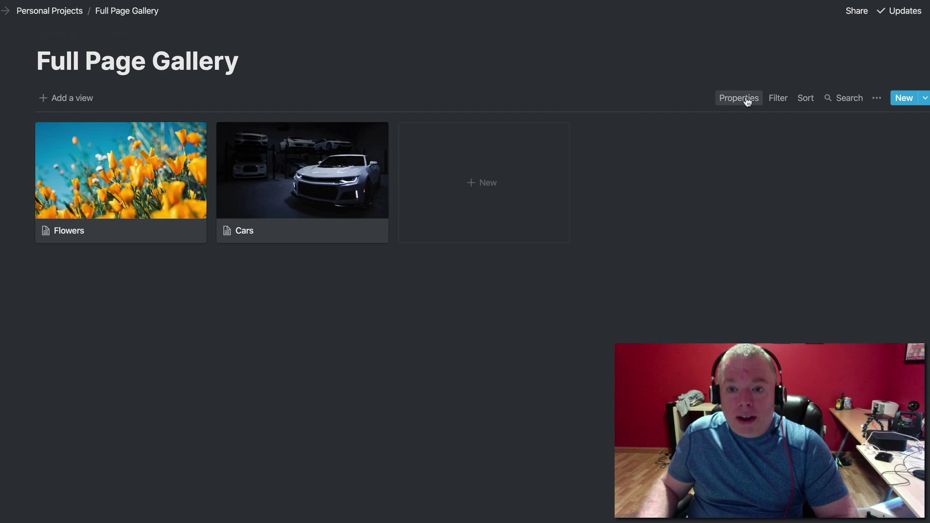
Switch the gallery card preview from None to Page cover, ending on Page content
click(743, 99)
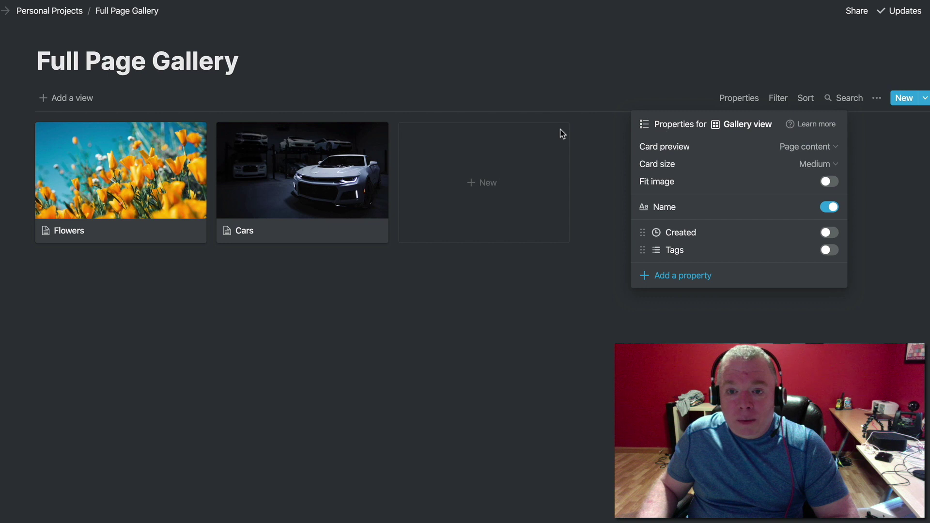
click(821, 149)
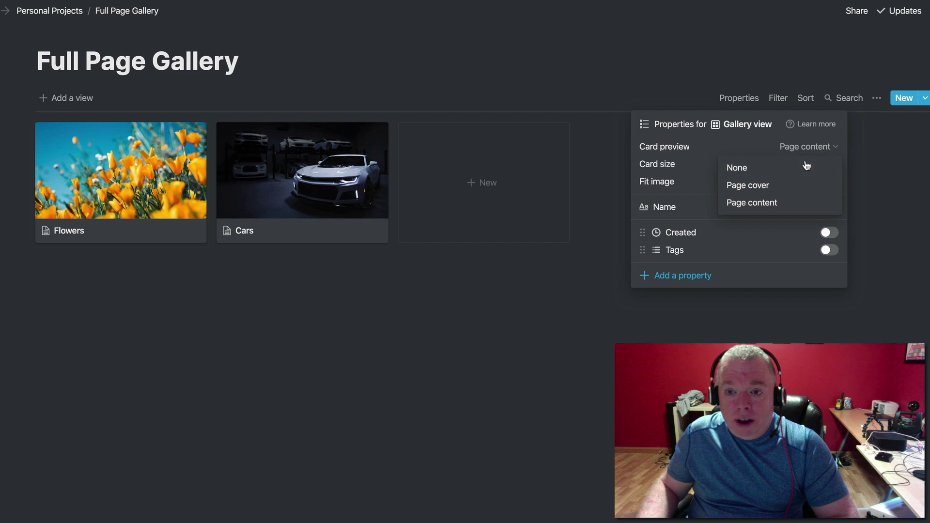
click(807, 166)
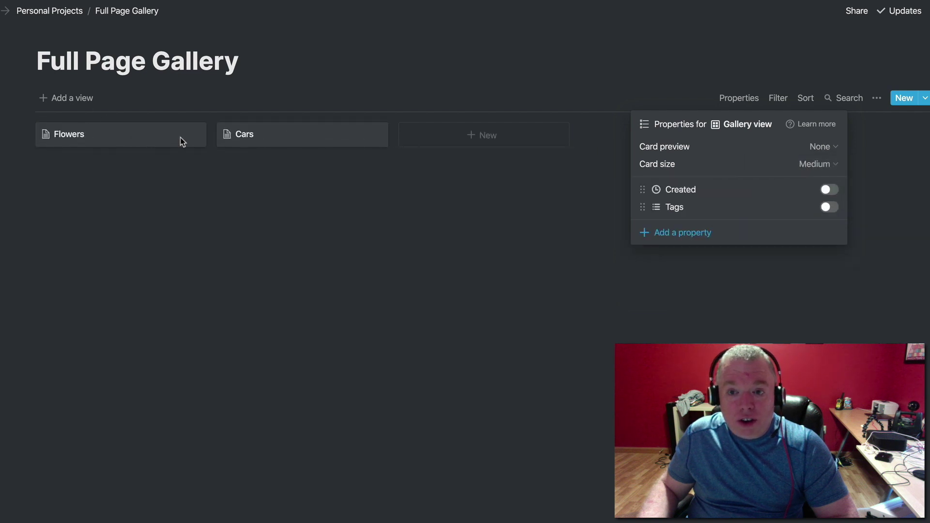
click(817, 149)
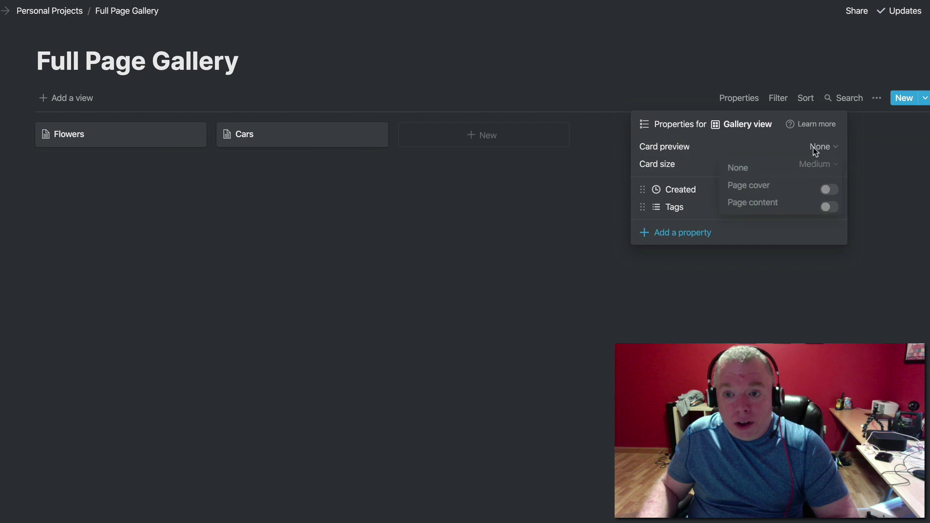
click(787, 187)
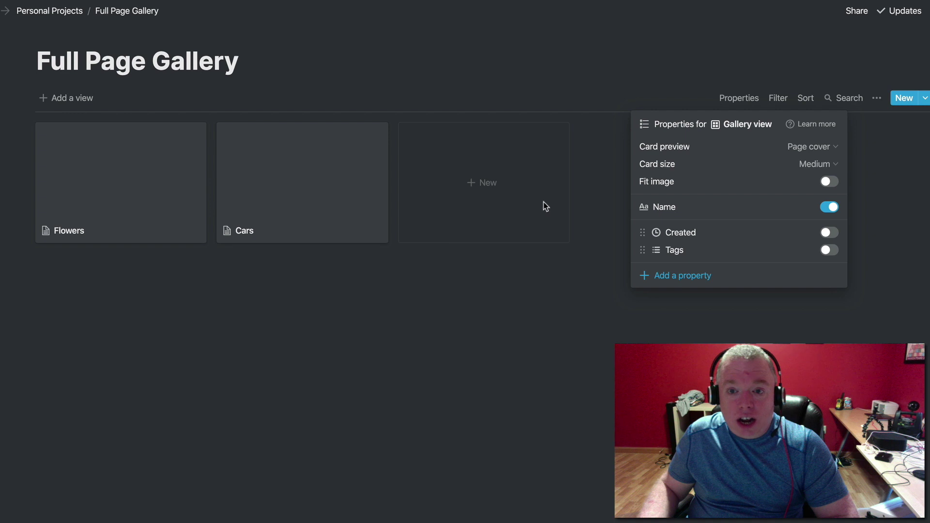
click(823, 147)
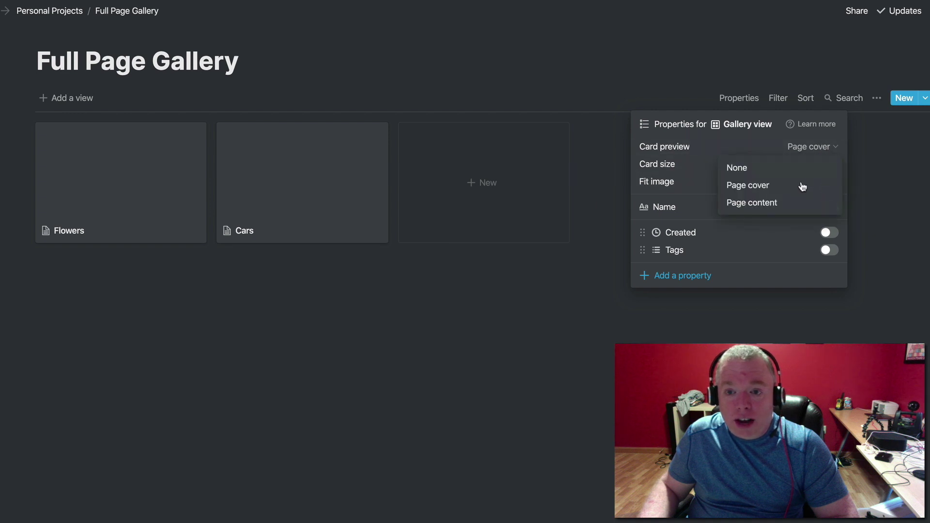
click(796, 206)
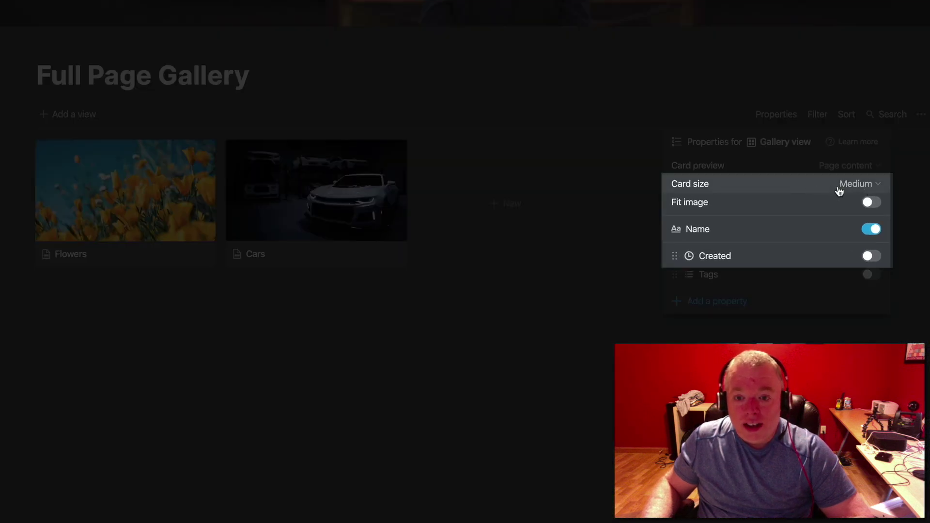
click(865, 188)
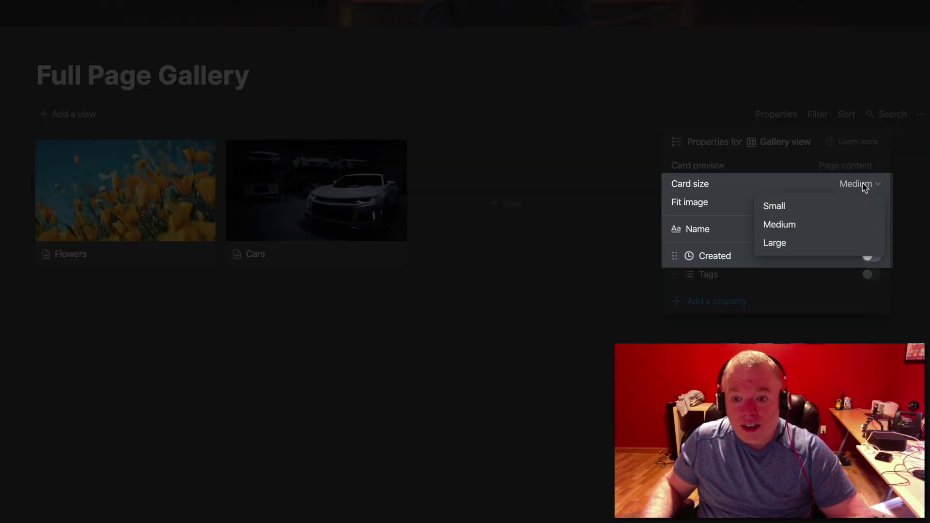
click(840, 246)
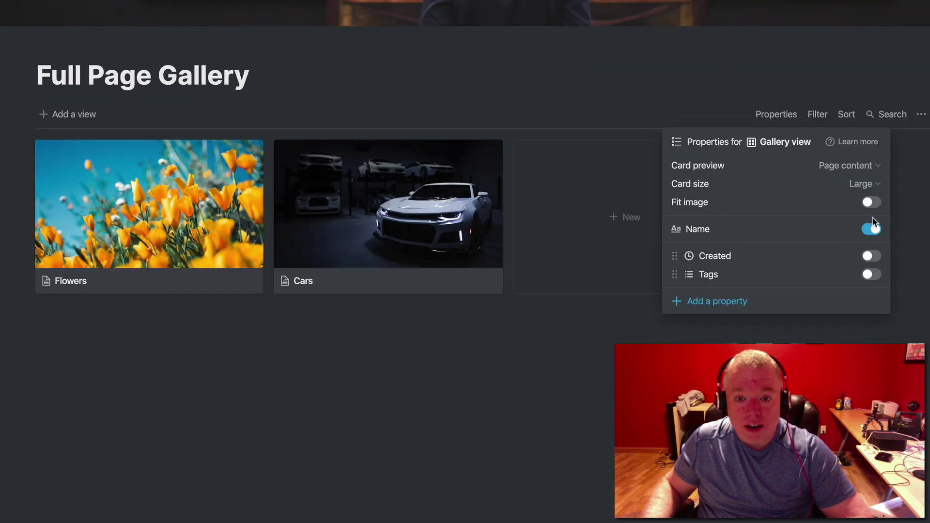
click(372, 332)
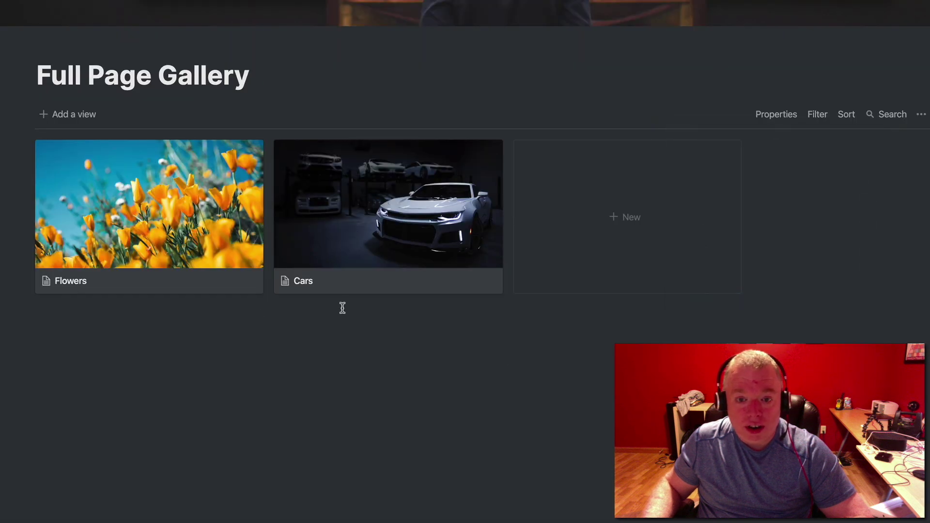
click(781, 116)
click(862, 185)
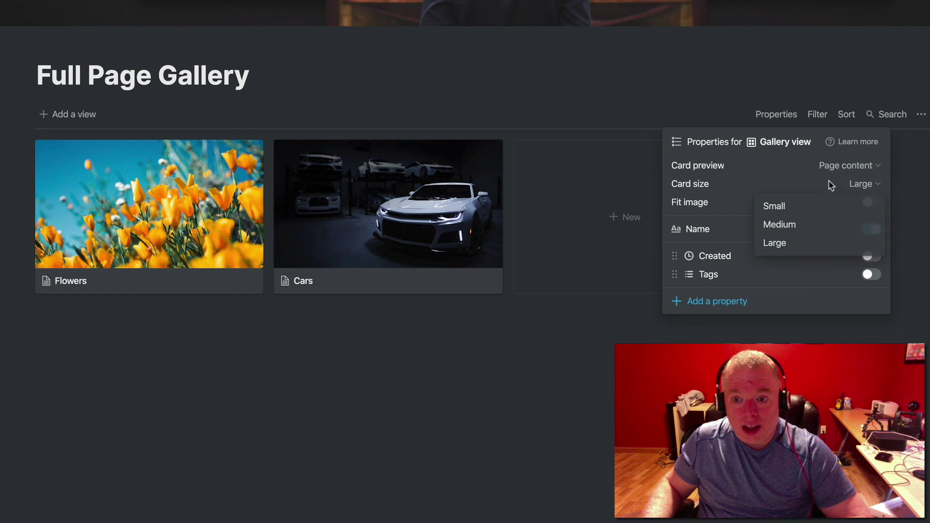
click(802, 206)
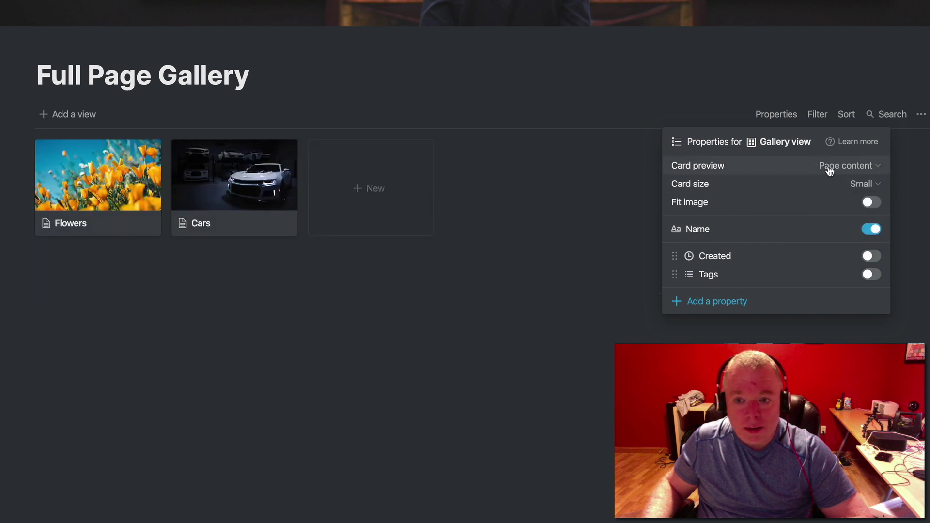
click(847, 189)
click(818, 226)
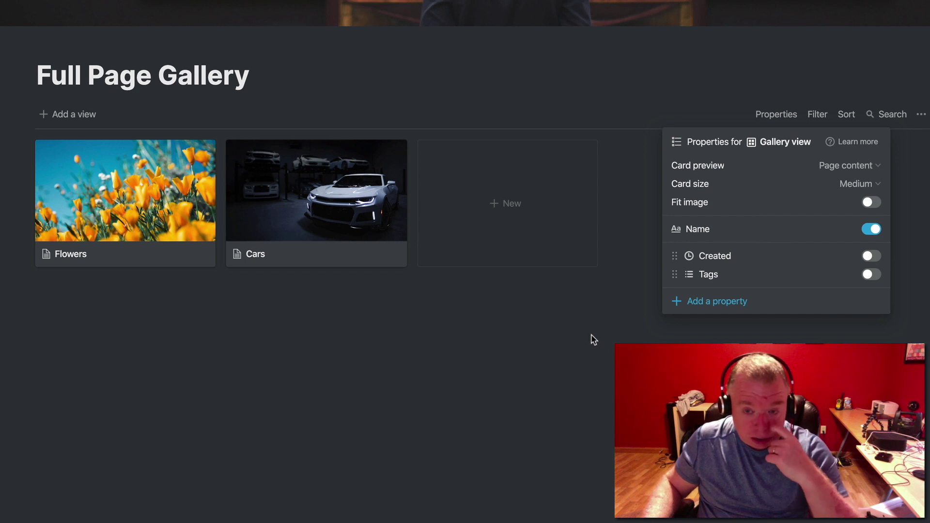
click(871, 256)
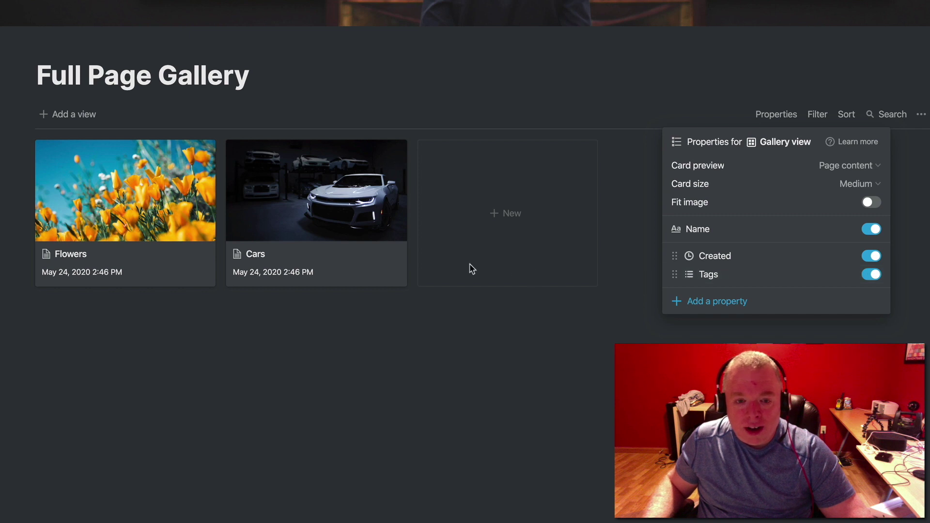
click(873, 274)
click(872, 256)
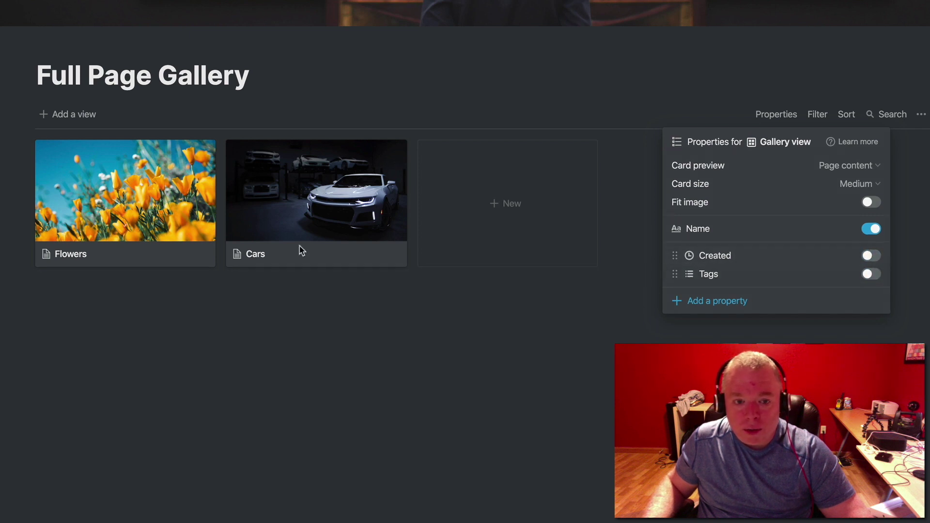
click(113, 204)
Give the Flowers page a new 'flowers' tag
click(113, 203)
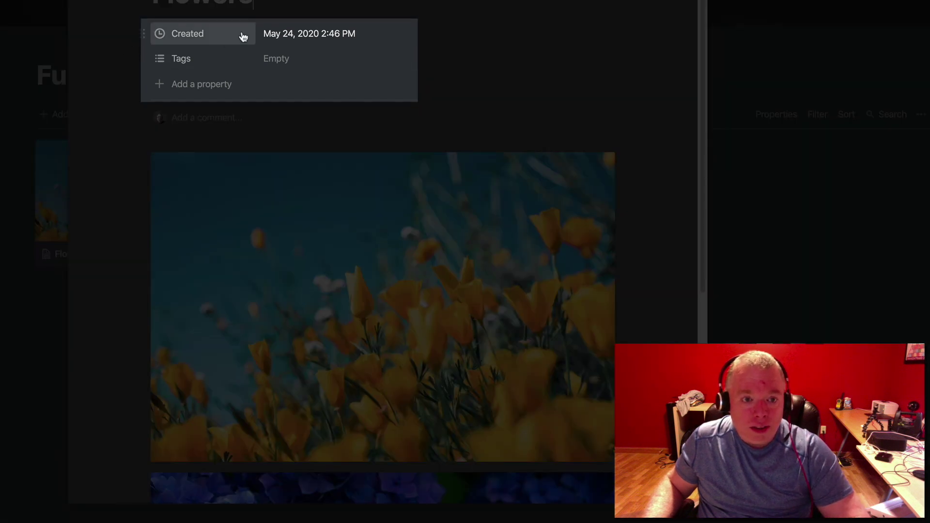
click(263, 60)
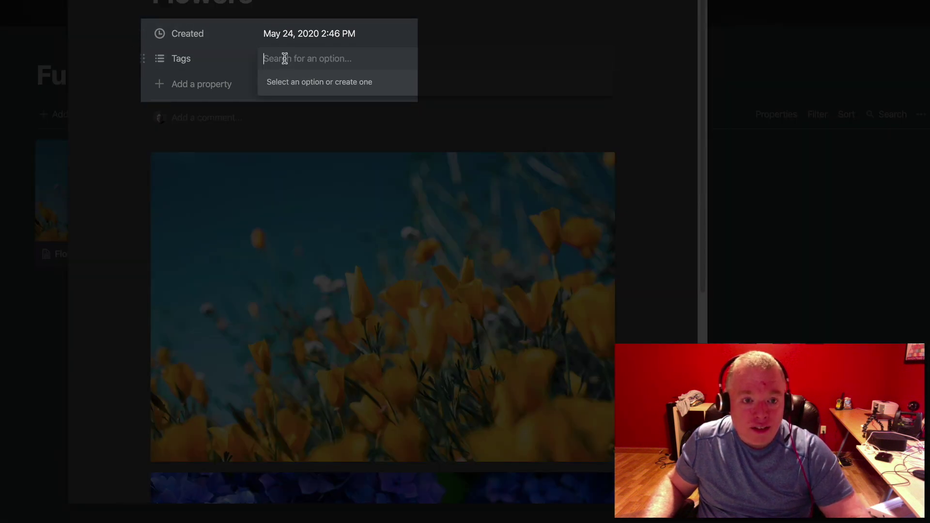
text(flowers)
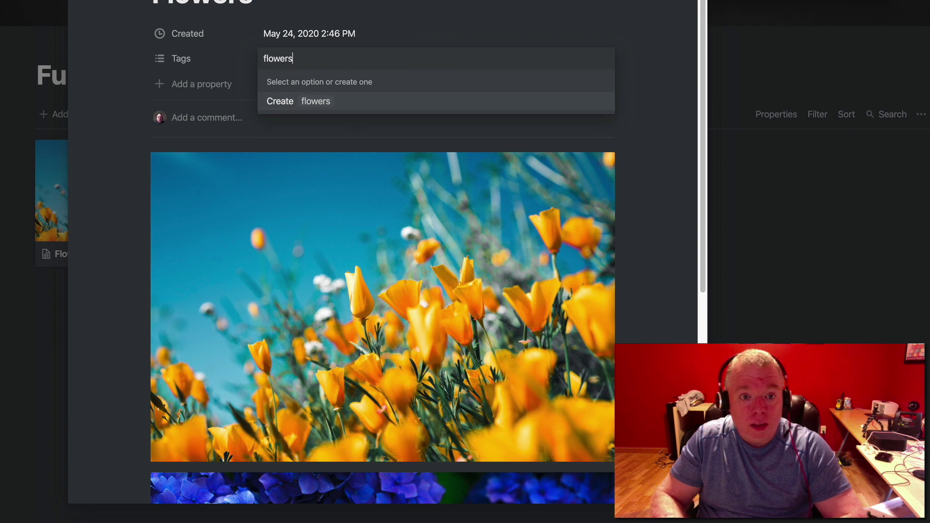
key(Return)
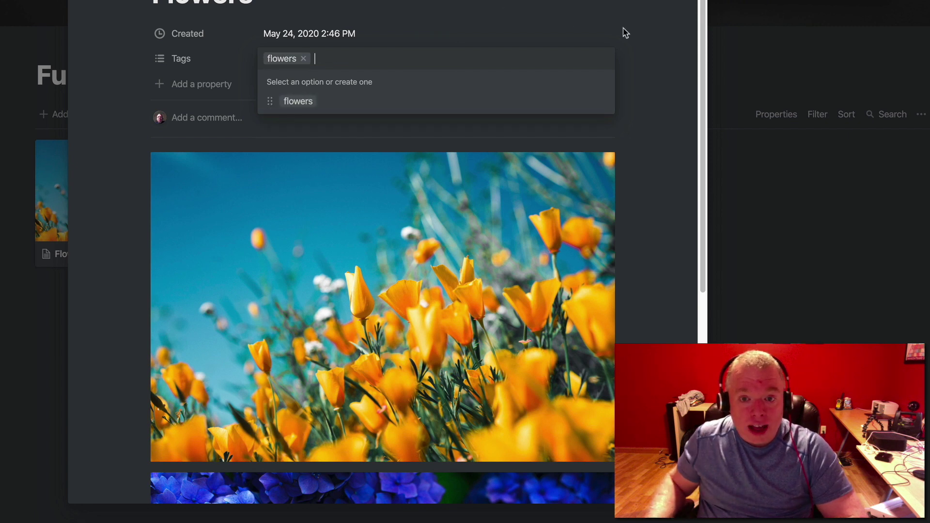
key(Escape)
click(750, 311)
Give the Cars page a new 'cars' tag and return to the gallery
click(334, 214)
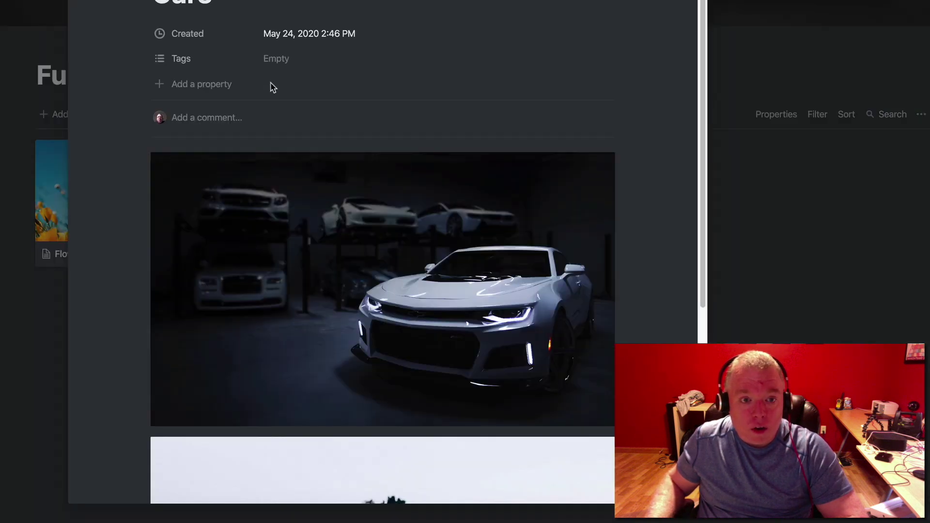
click(277, 60)
text(cars)
key(Return)
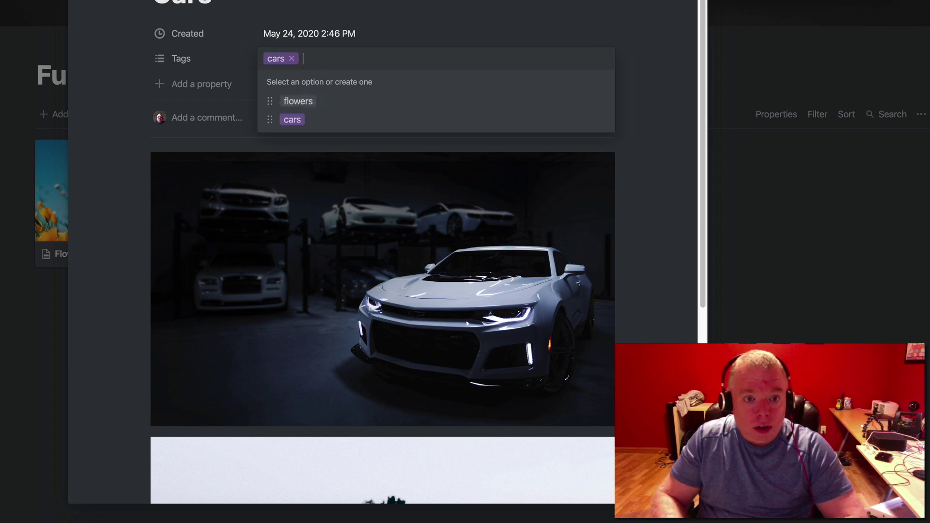
key(Escape)
click(864, 224)
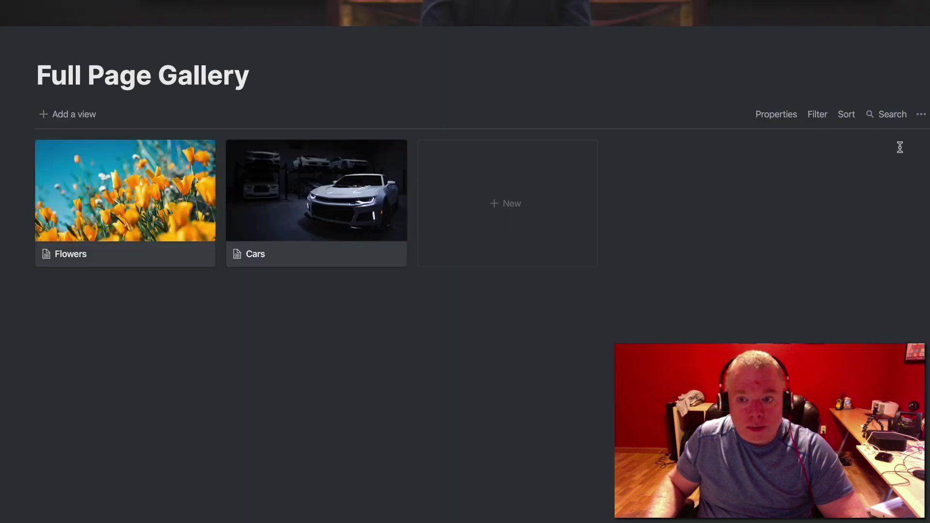
Show Created dates and Tags on the gallery cards, and add a new property
click(795, 116)
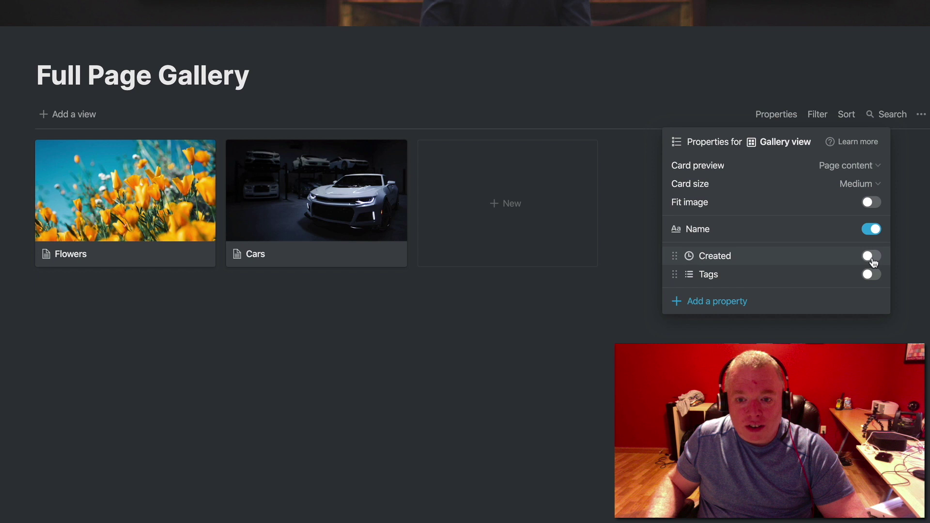
click(872, 256)
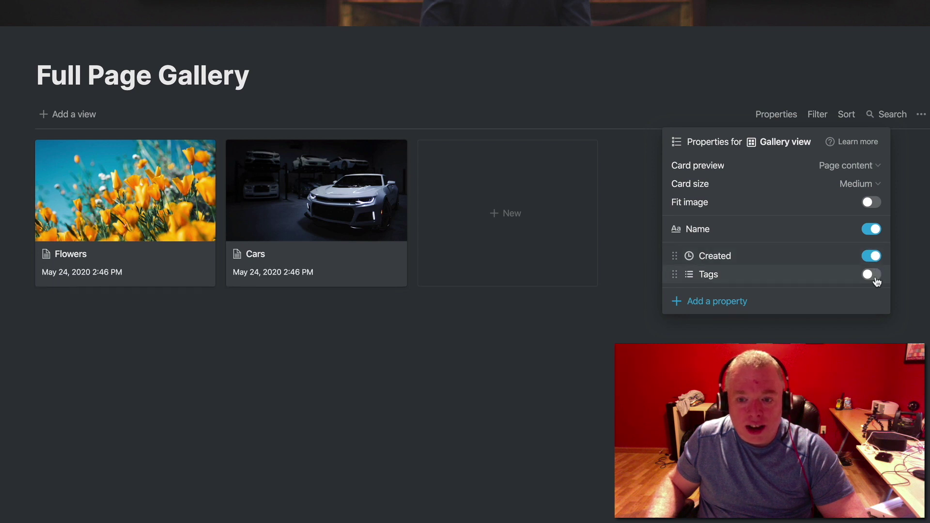
click(874, 276)
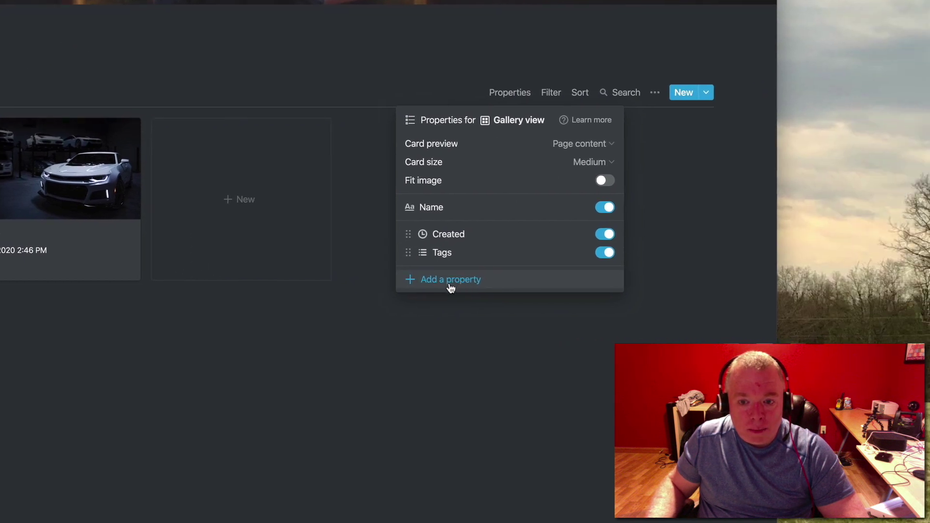
click(451, 281)
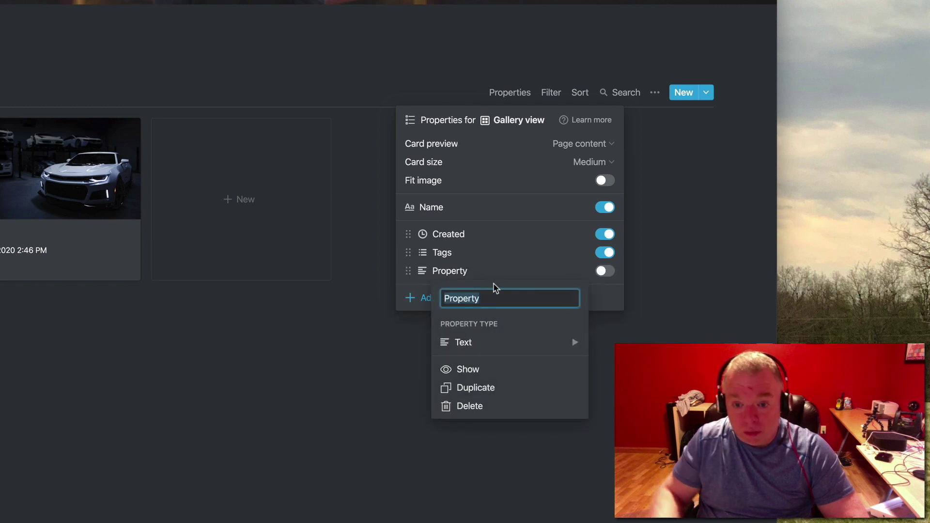
Make the new 'Property' field a URL type shown on the gallery cards
click(478, 343)
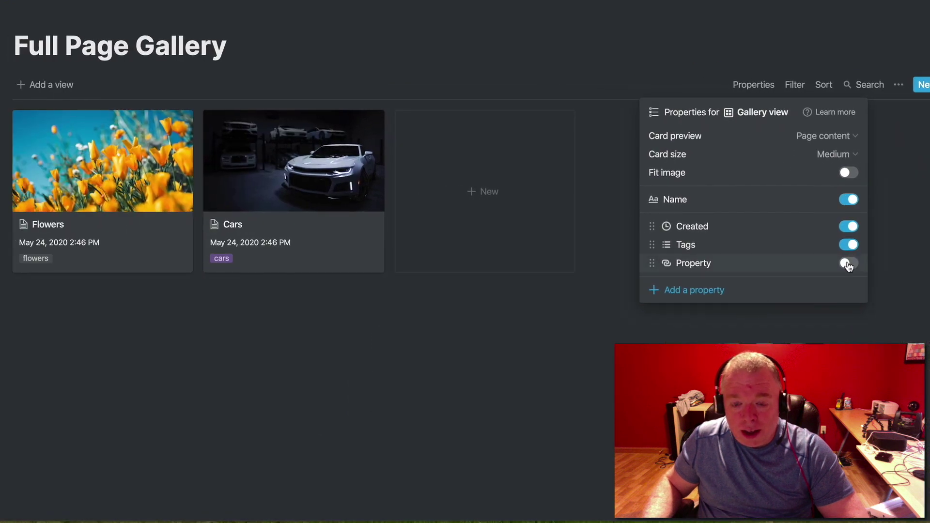
click(493, 263)
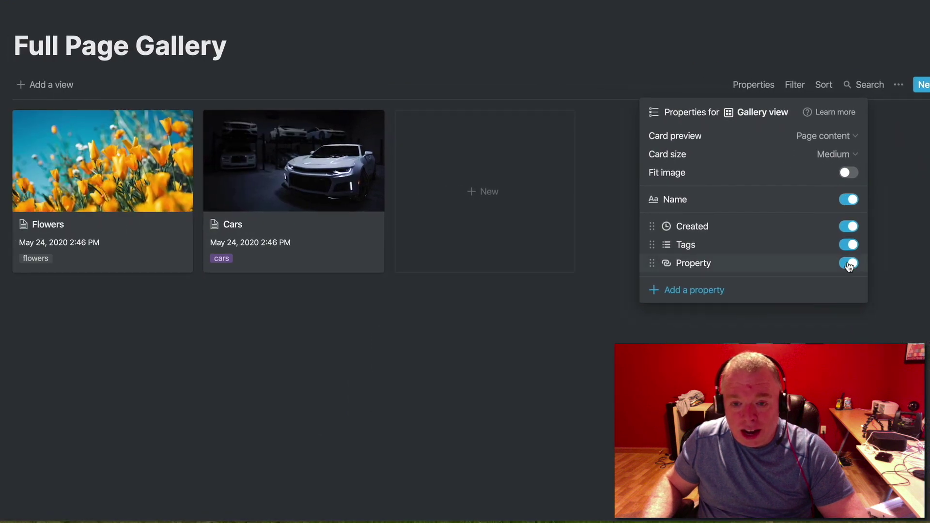
click(441, 363)
click(105, 177)
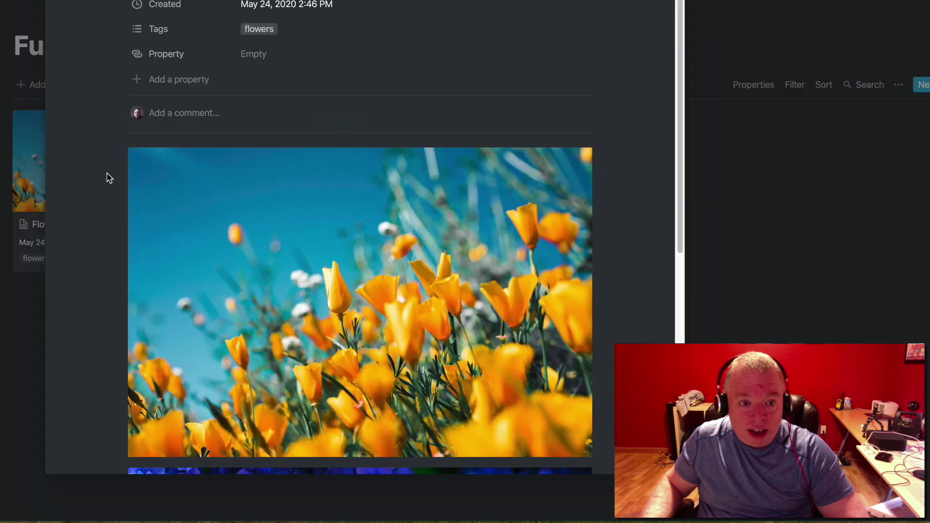
click(179, 58)
click(257, 57)
click(261, 59)
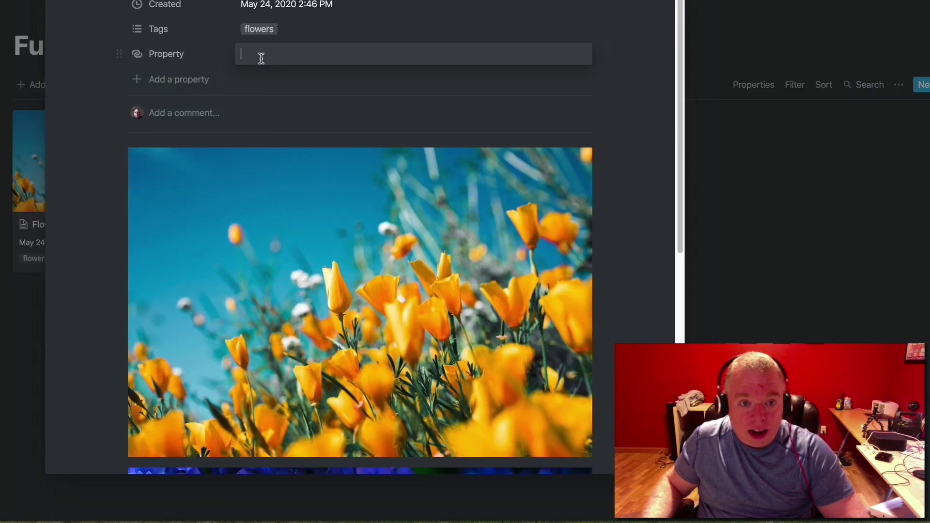
text(https)
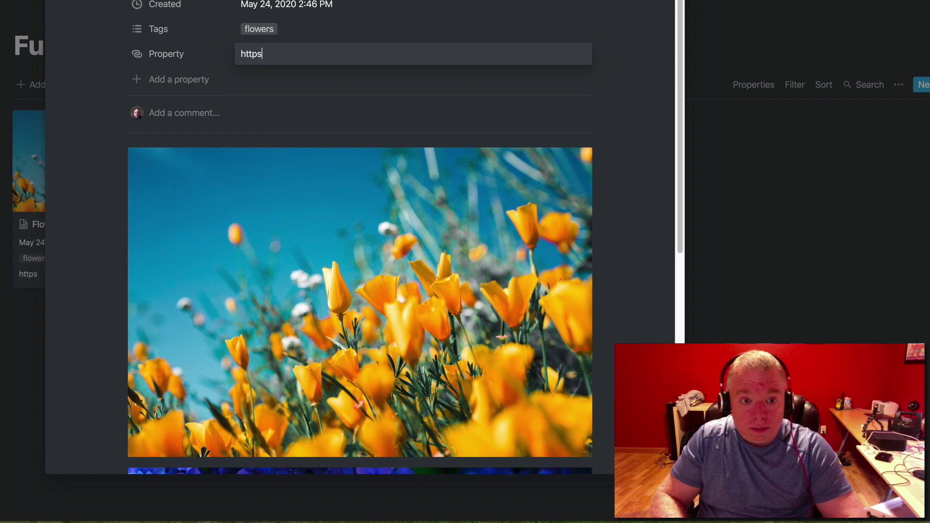
text(://theproductiveengineer.net)
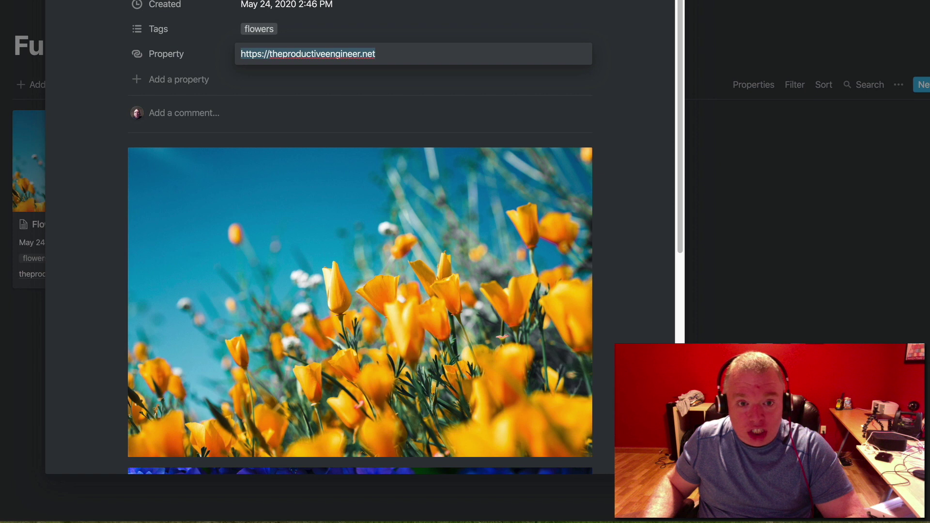
key(Return)
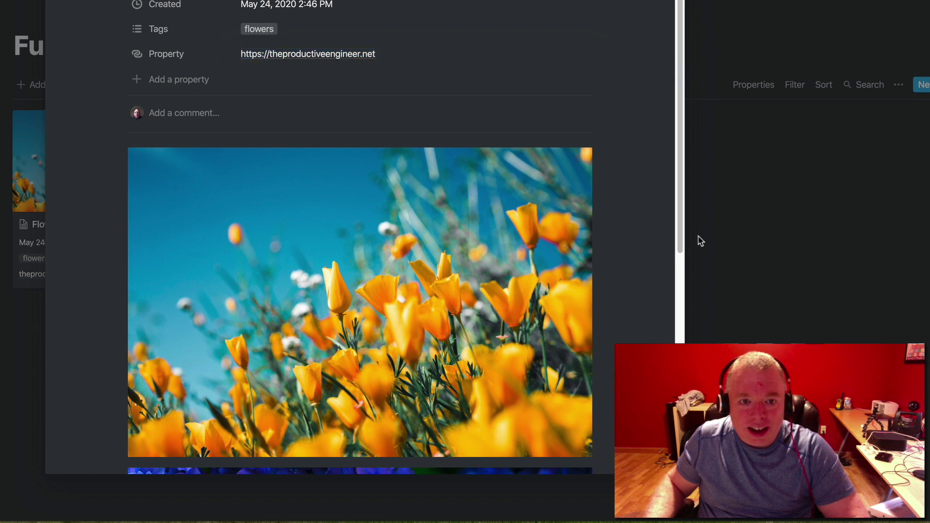
click(748, 233)
click(342, 180)
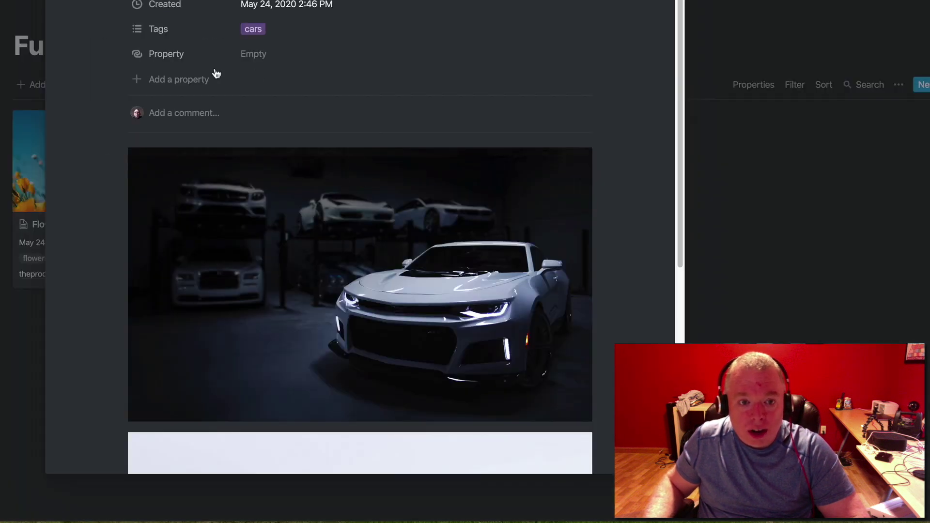
click(260, 54)
text(https://theproductiveengineer.net)
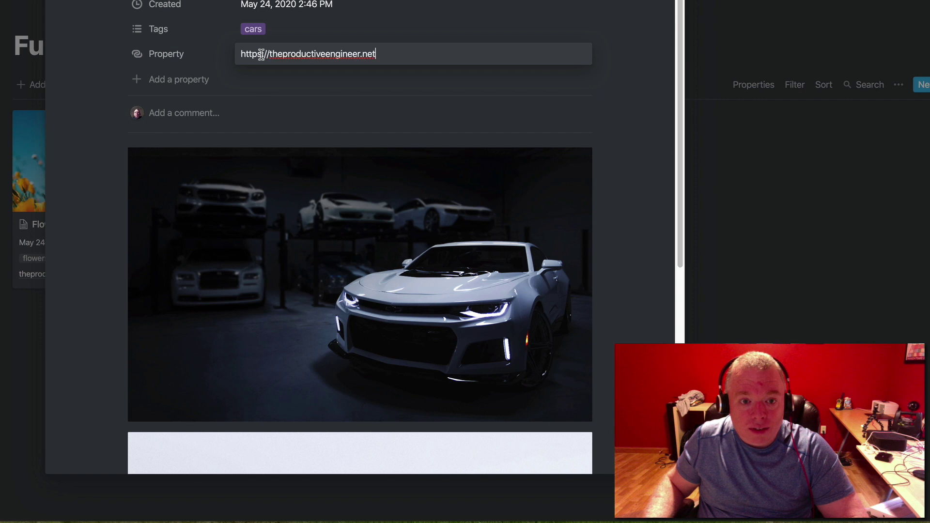
key(Return)
click(799, 218)
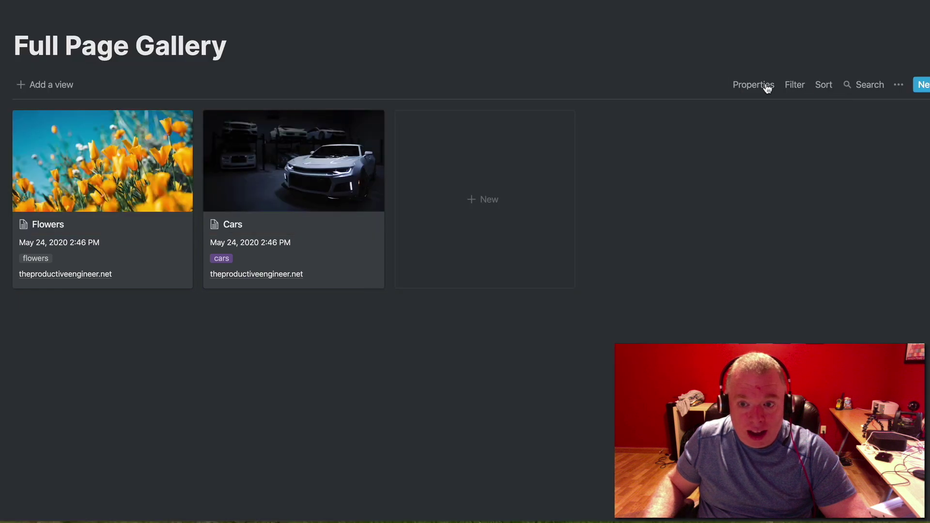
Hide the Property link on the gallery cards, then turn Fit image on and back off
click(764, 86)
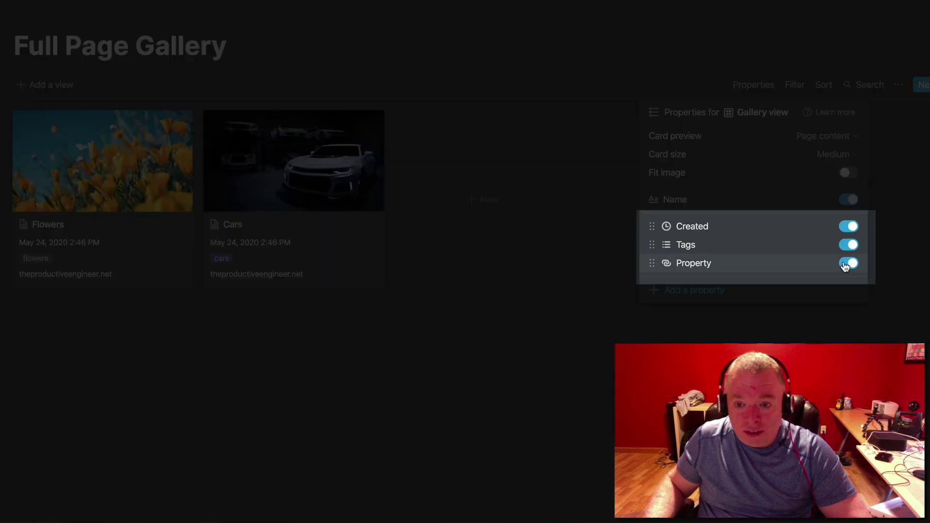
click(848, 265)
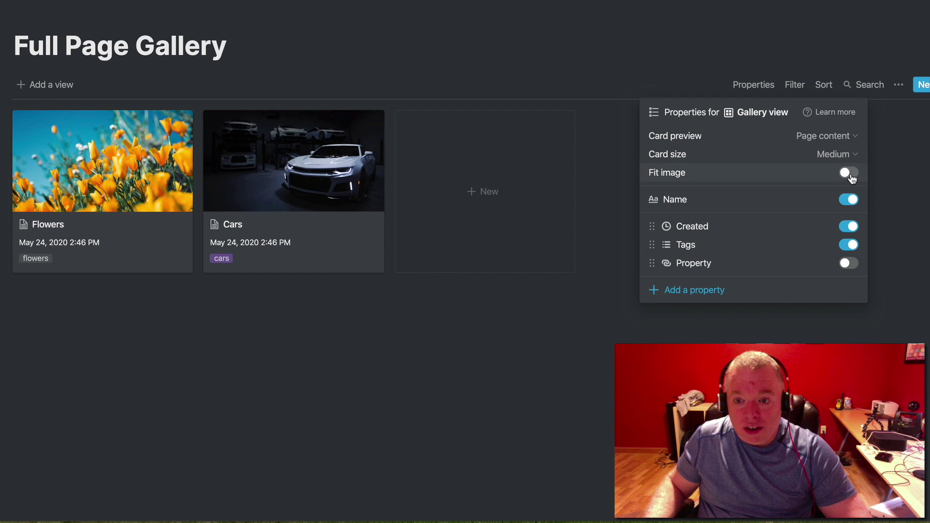
click(851, 177)
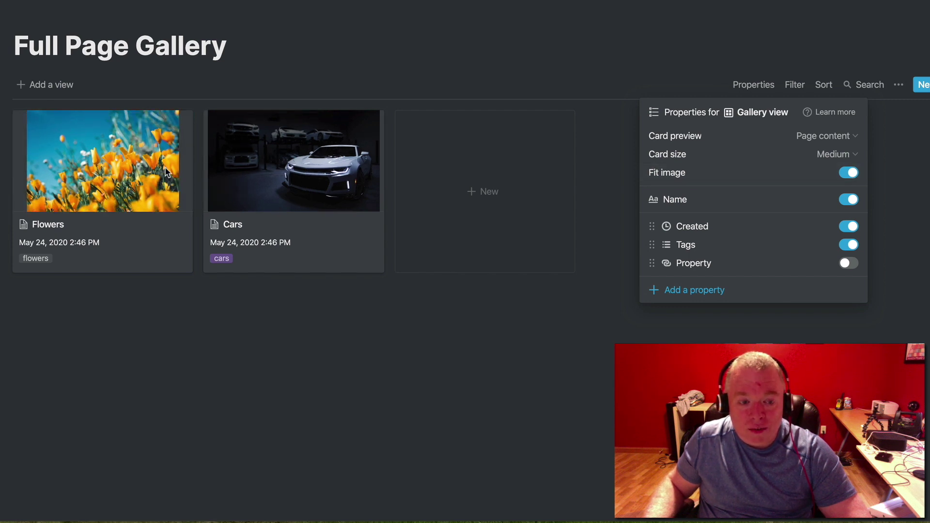
click(849, 174)
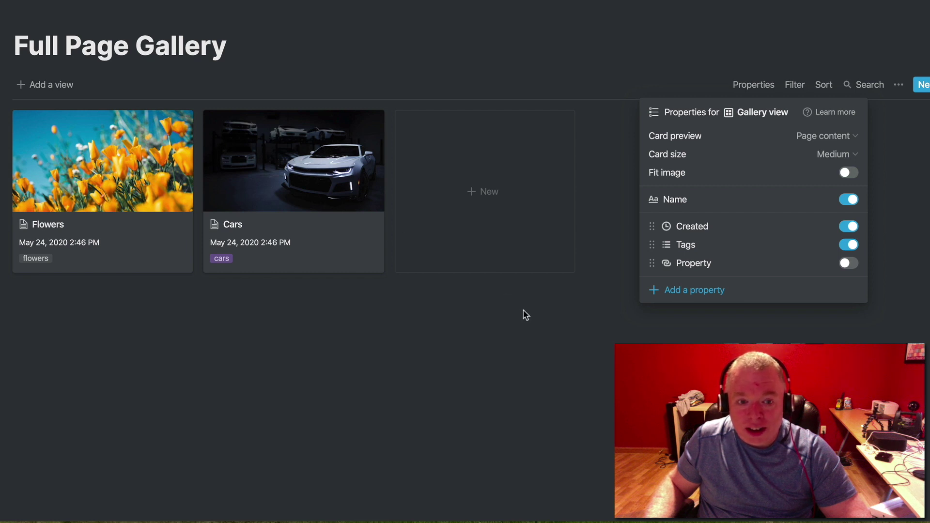
Hide Name, Created and Tags so the Flowers and Cars cards show only photos
click(849, 200)
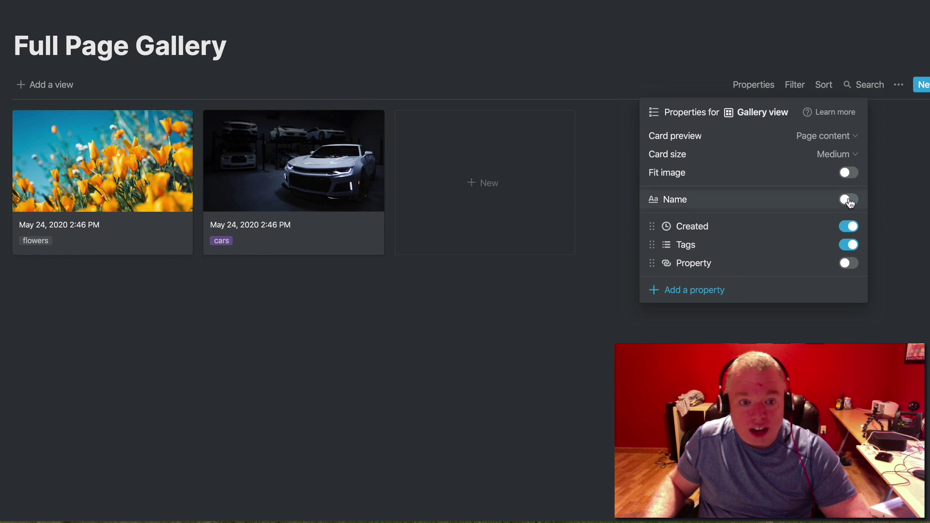
click(848, 226)
click(849, 245)
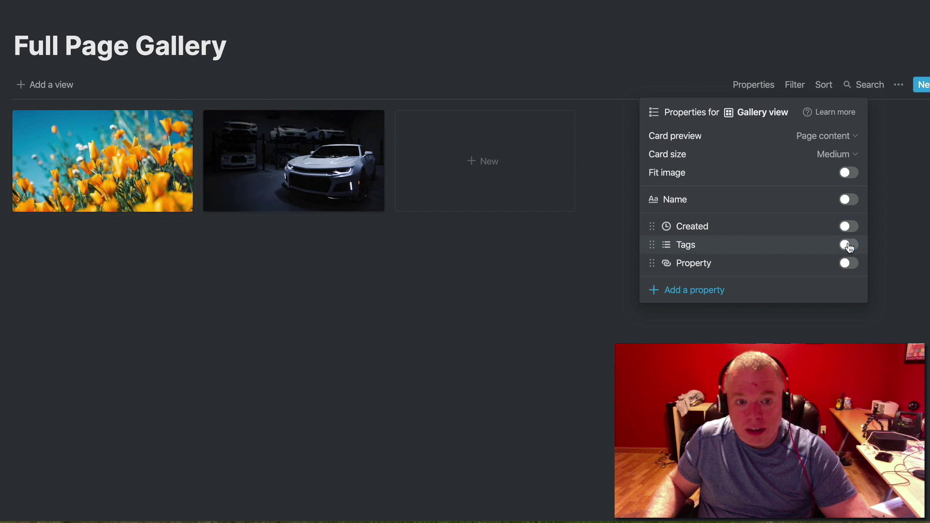